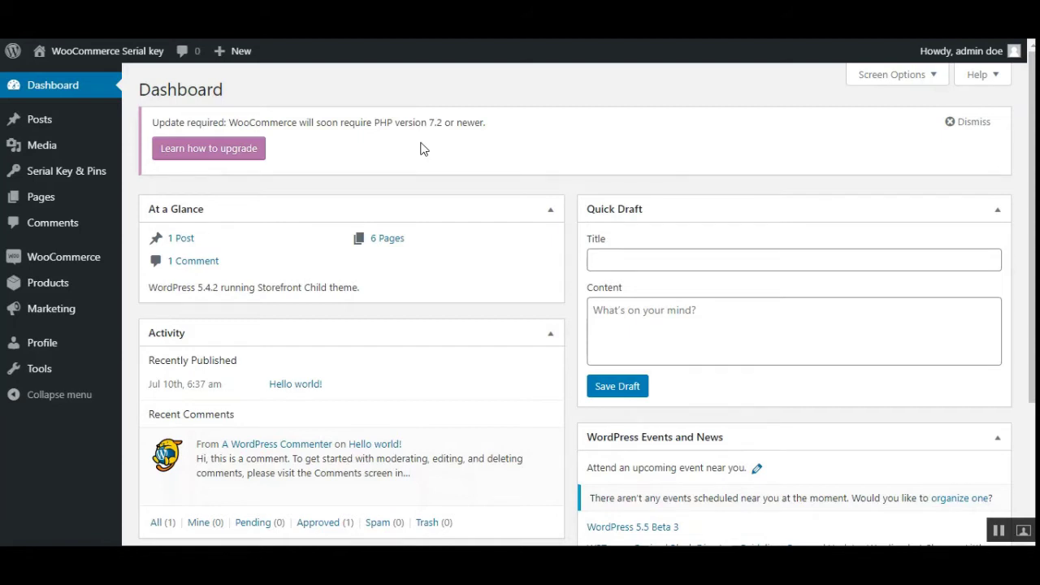
Open the Serial Key & Pins Settings and Serial Keys pages in separate browser tabs and display the settings page.
mouse_move(58, 175)
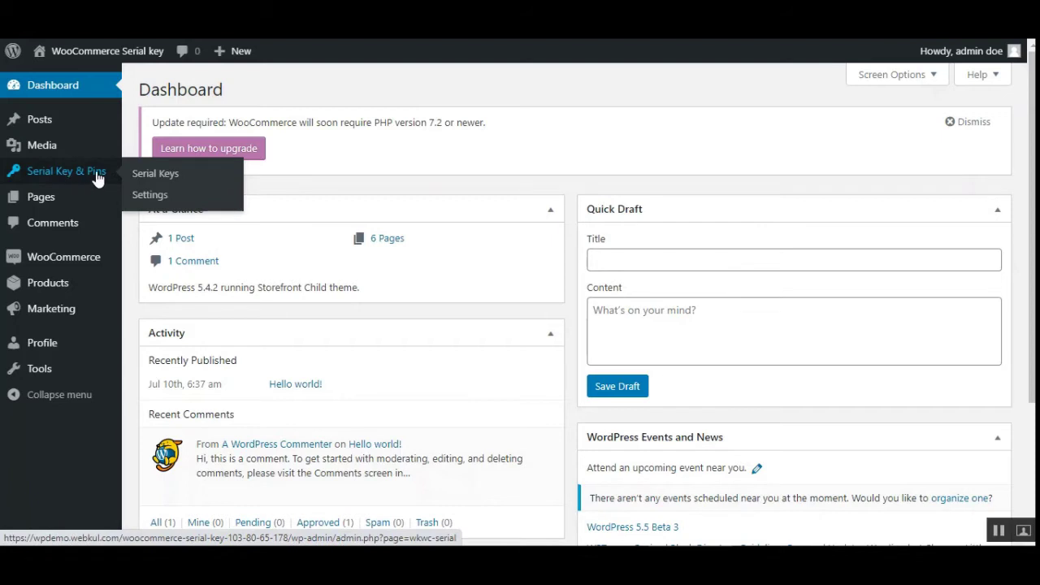
right_click(162, 195)
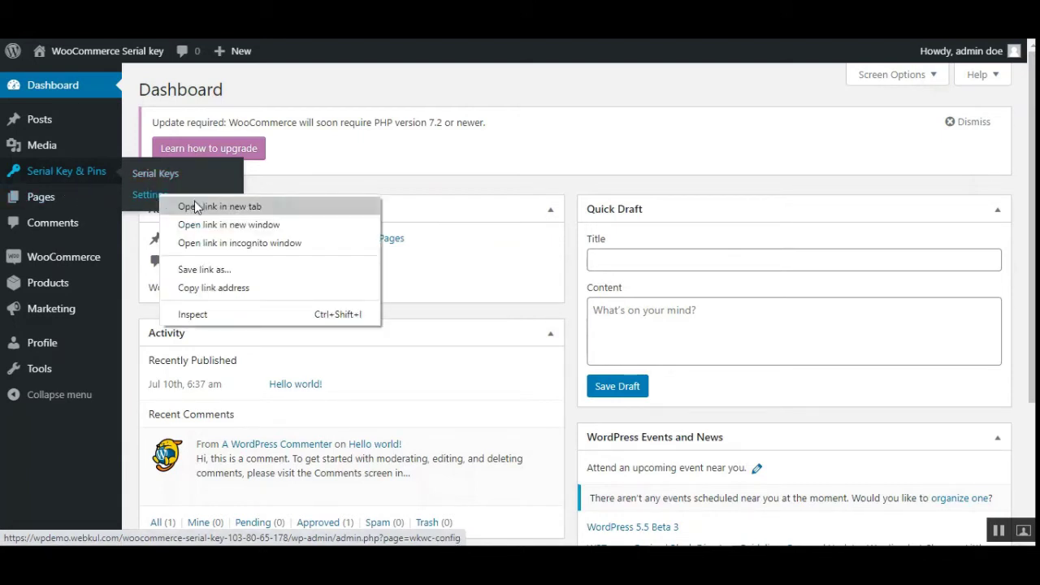
left_click(195, 204)
right_click(160, 188)
left_click(189, 186)
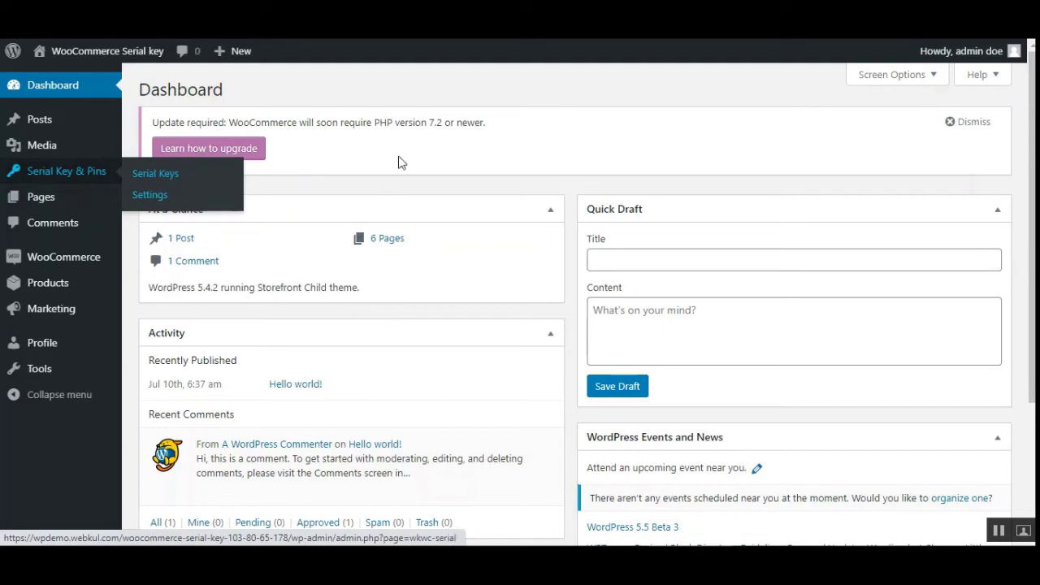
left_click(667, 40)
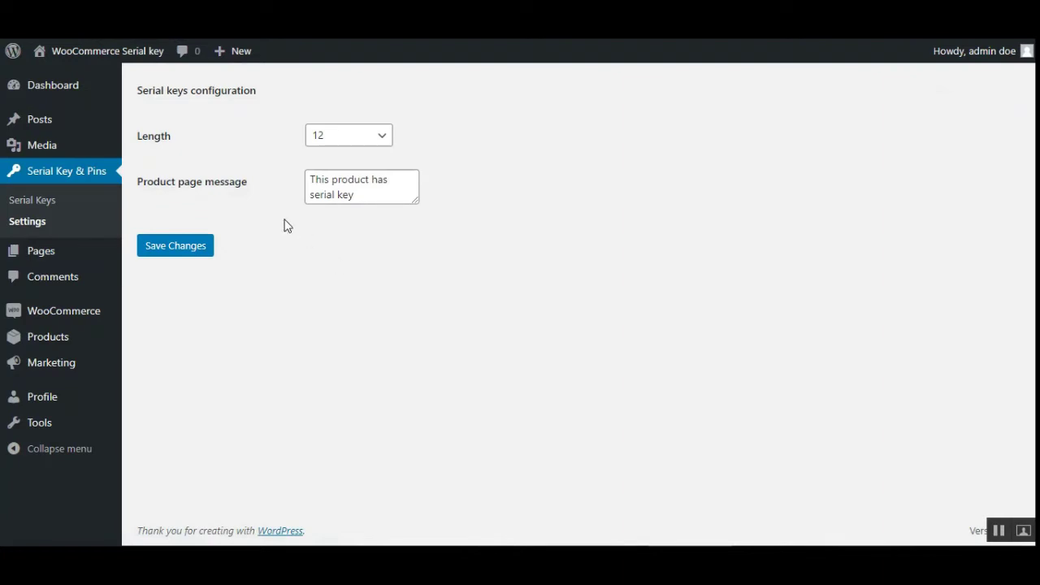
Examine the serial keys configuration, including the available key lengths and the product page message.
left_click_drag(148, 92, 295, 91)
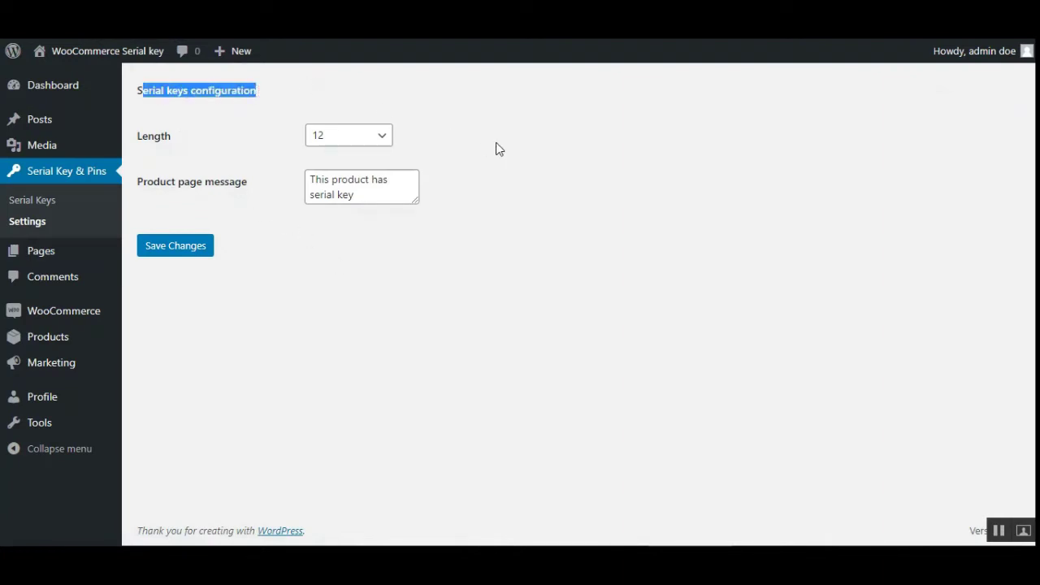
left_click(215, 155)
left_click(378, 143)
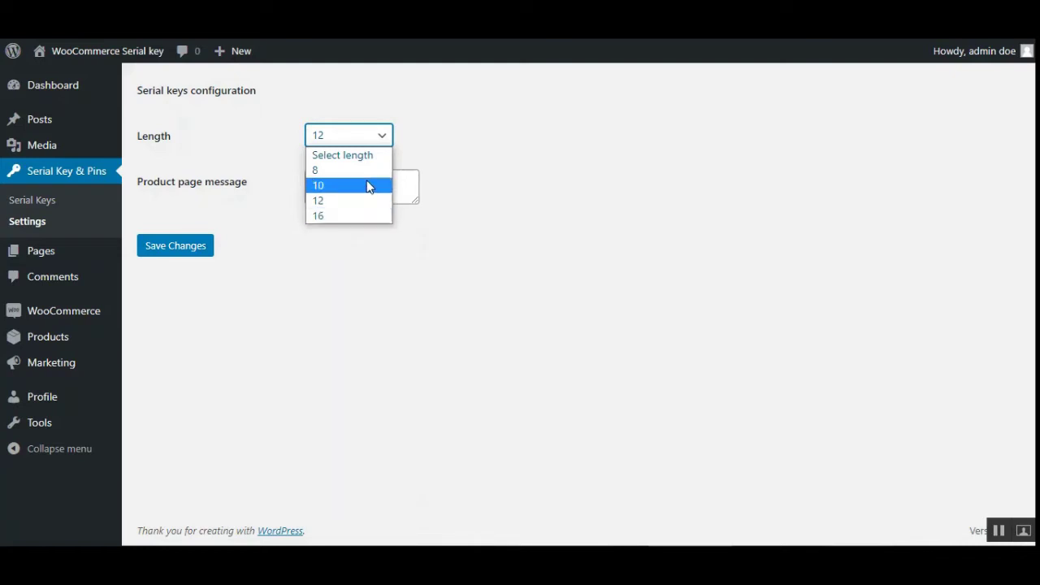
left_click(507, 204)
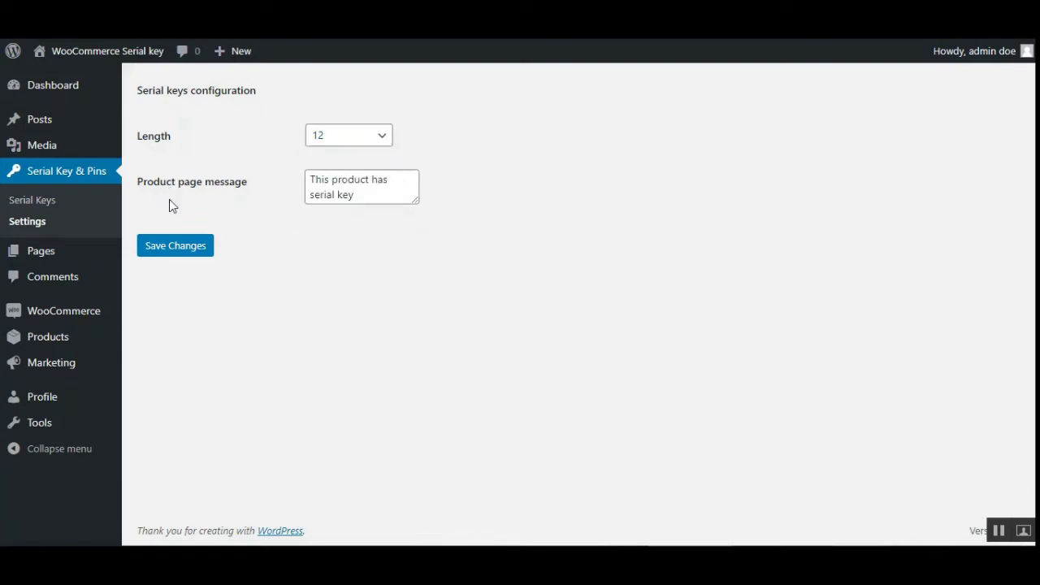
left_click(333, 179)
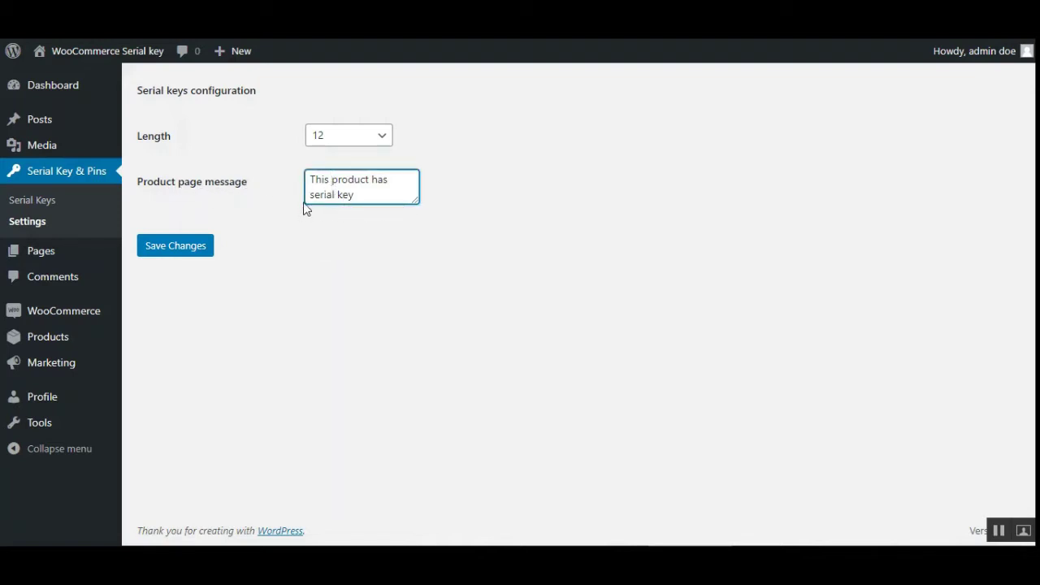
left_click_drag(310, 178, 394, 191)
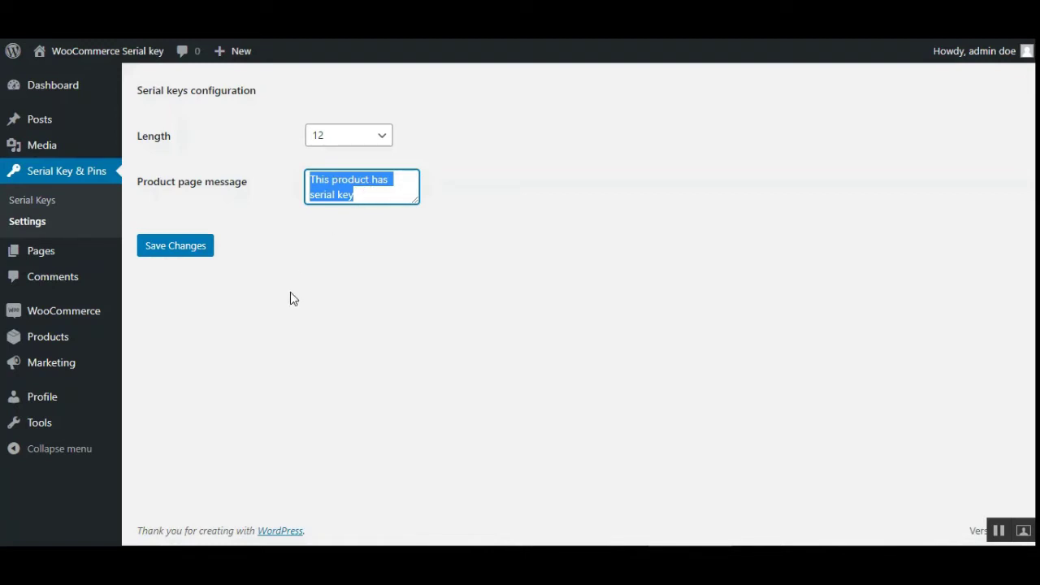
left_click(357, 195)
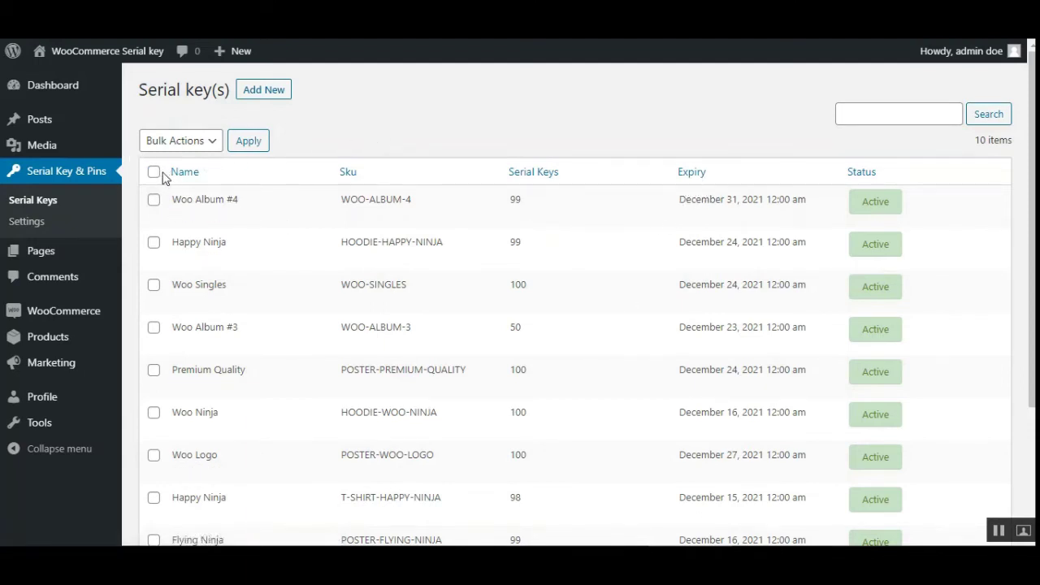
Select all entries in the serial keys list and review the available bulk actions without applying one.
left_click(202, 147)
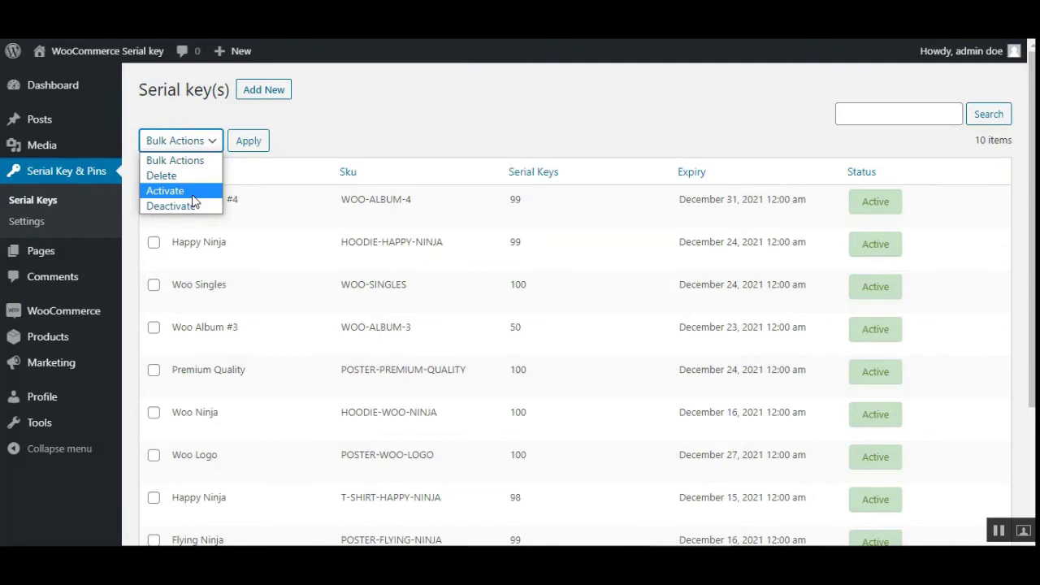
left_click(350, 139)
left_click(154, 200)
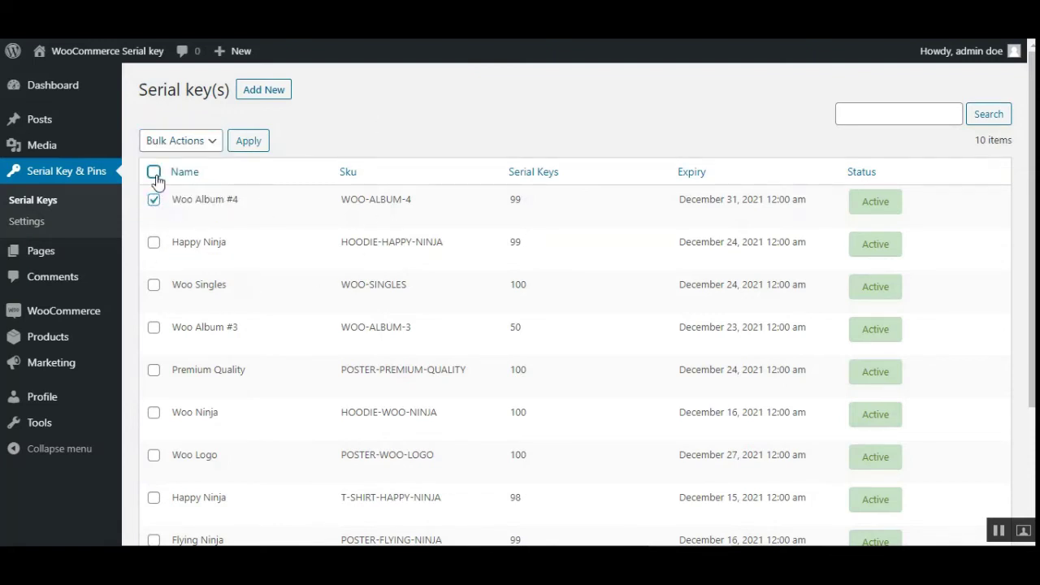
left_click(154, 173)
left_click(211, 141)
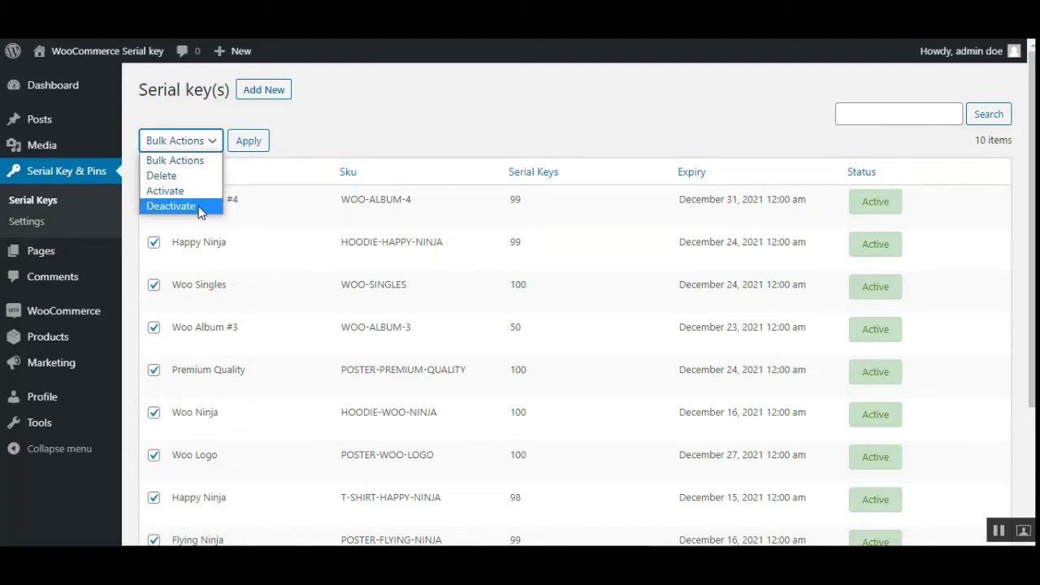
left_click(318, 151)
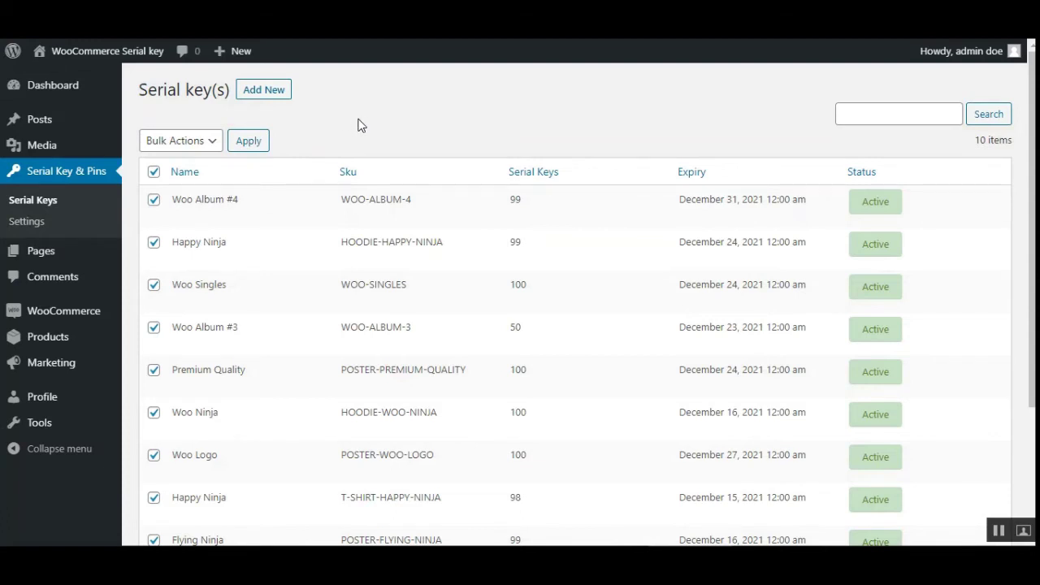
Start a new serial key entry and assign it to the product Ship Your Idea.
left_click(263, 93)
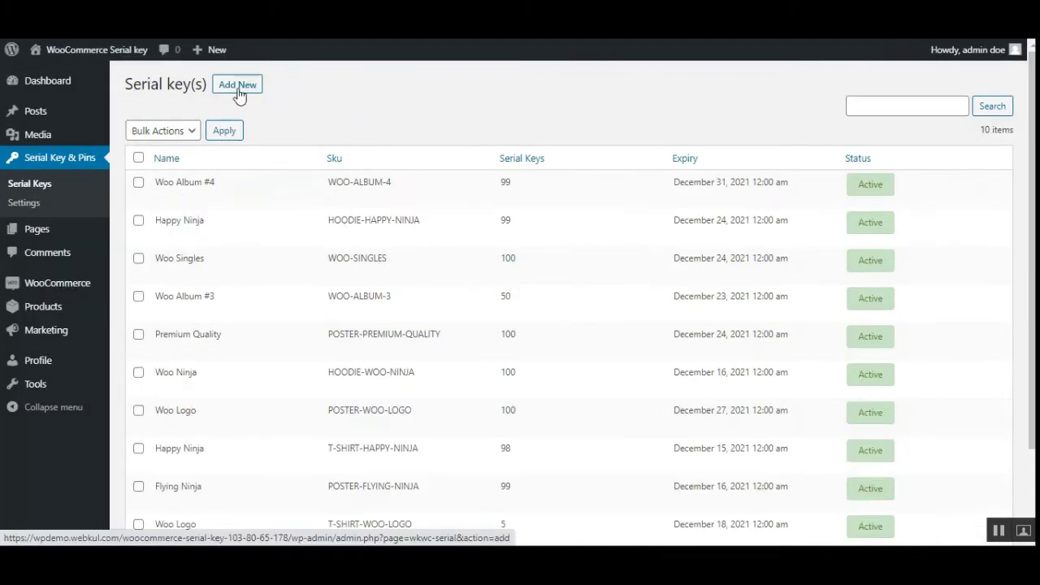
left_click(238, 94)
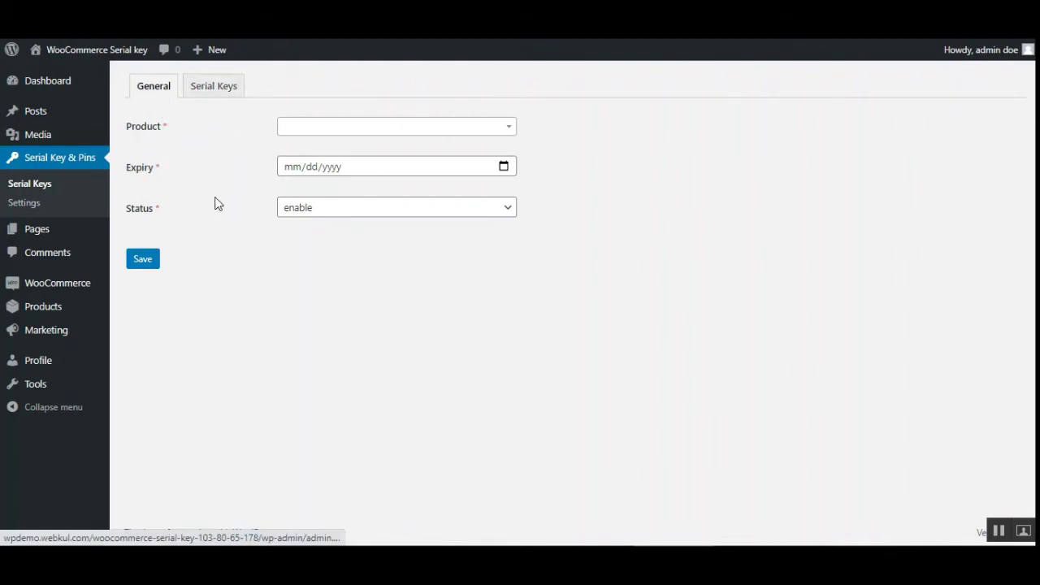
left_click(460, 130)
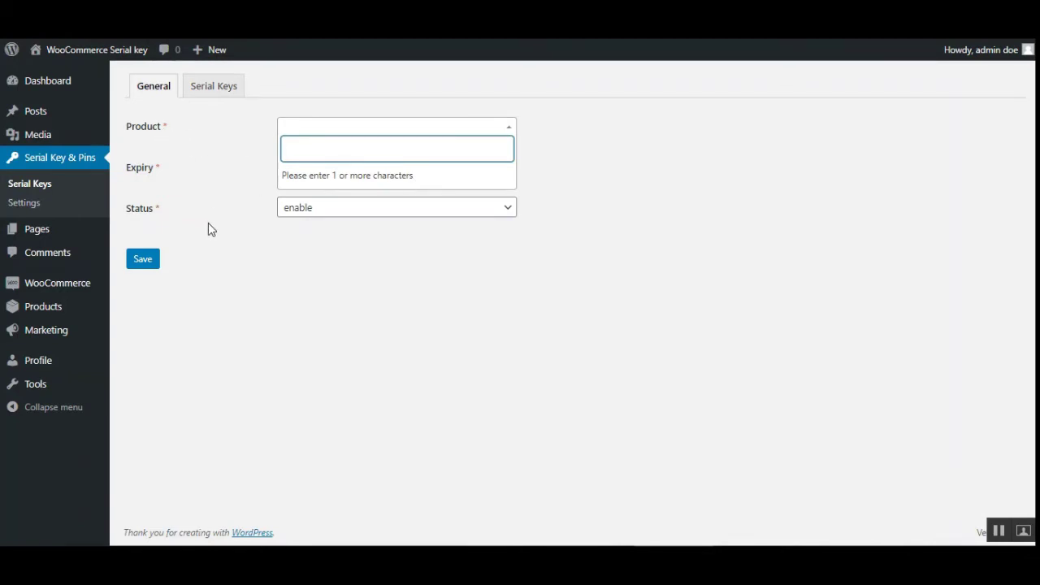
type("shi[")
key("BackSpace")
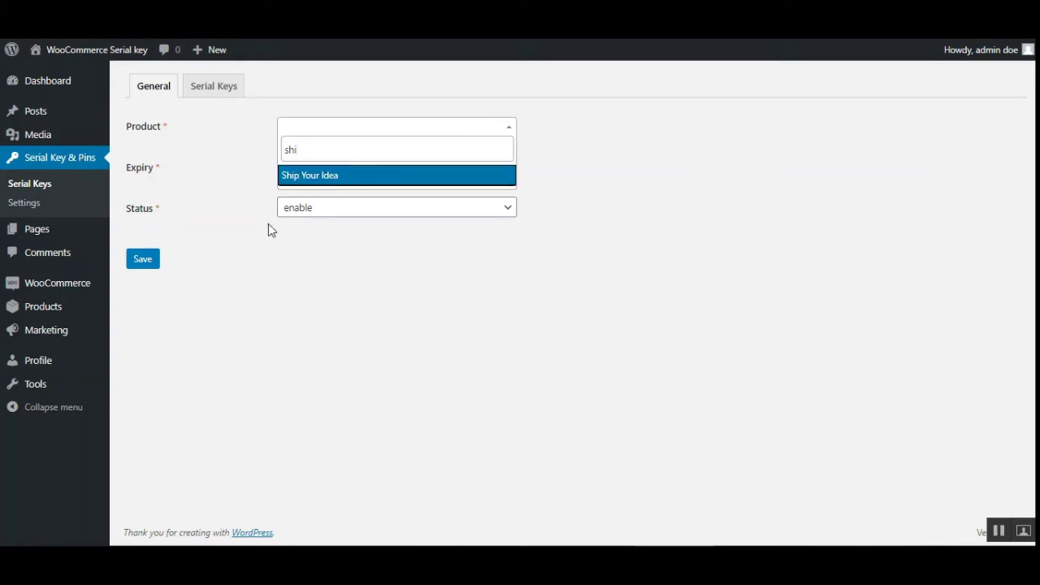
left_click(358, 174)
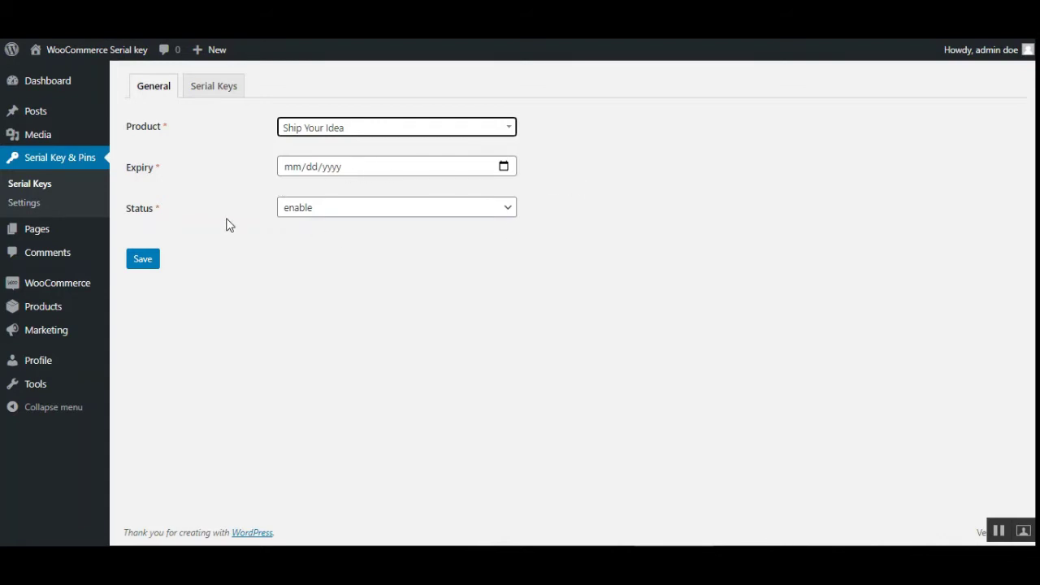
Set the expiry date to 07/31/2020, leave the status on enable, and save the serial key entry.
left_click(504, 166)
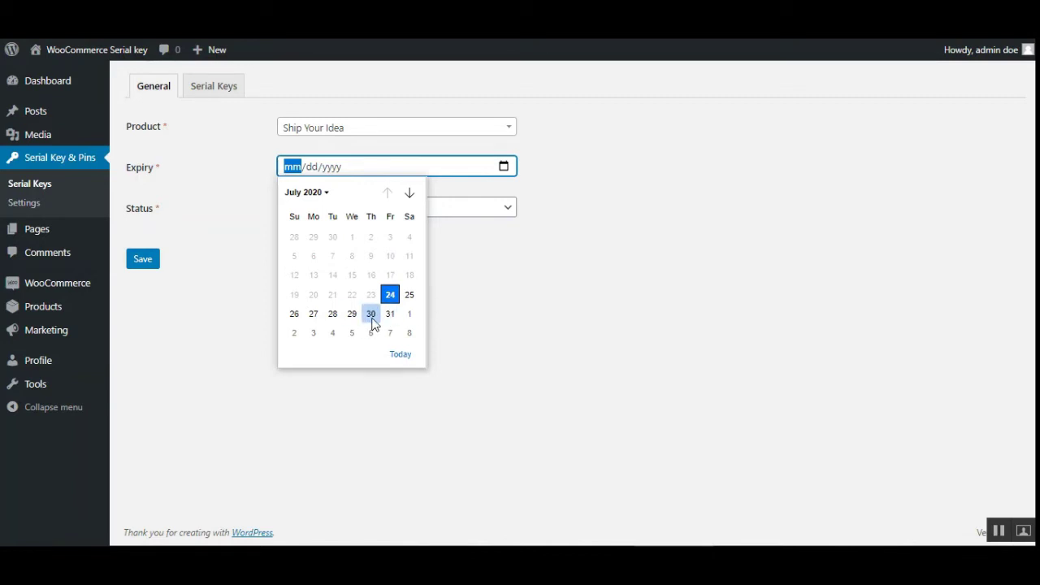
left_click(390, 314)
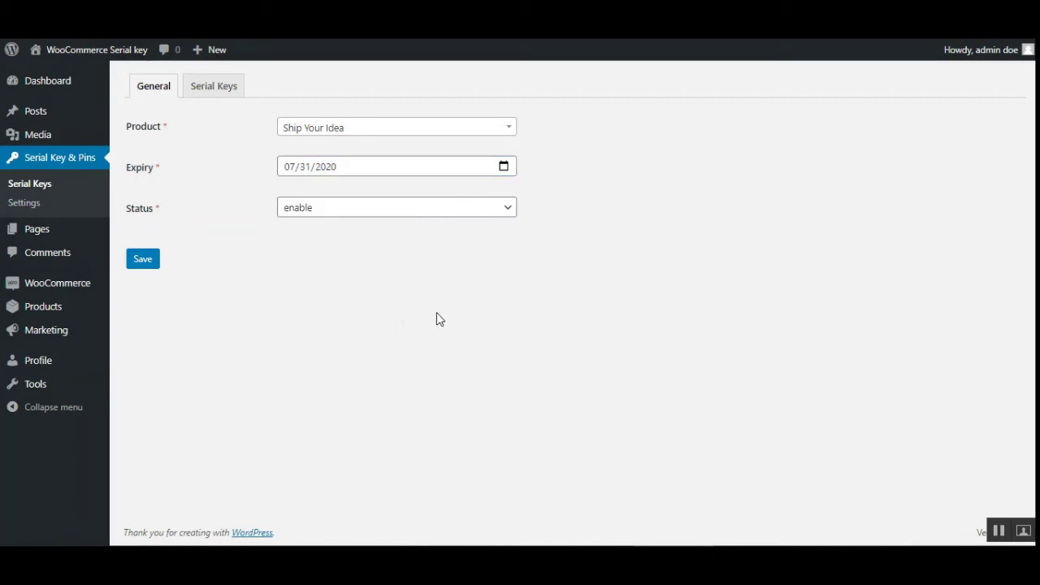
left_click(415, 213)
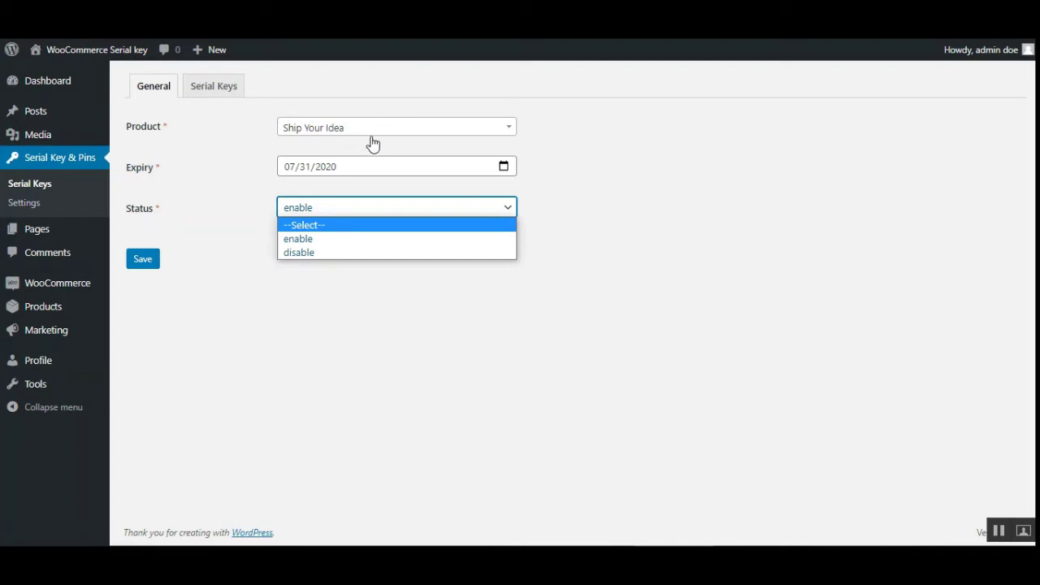
left_click(304, 324)
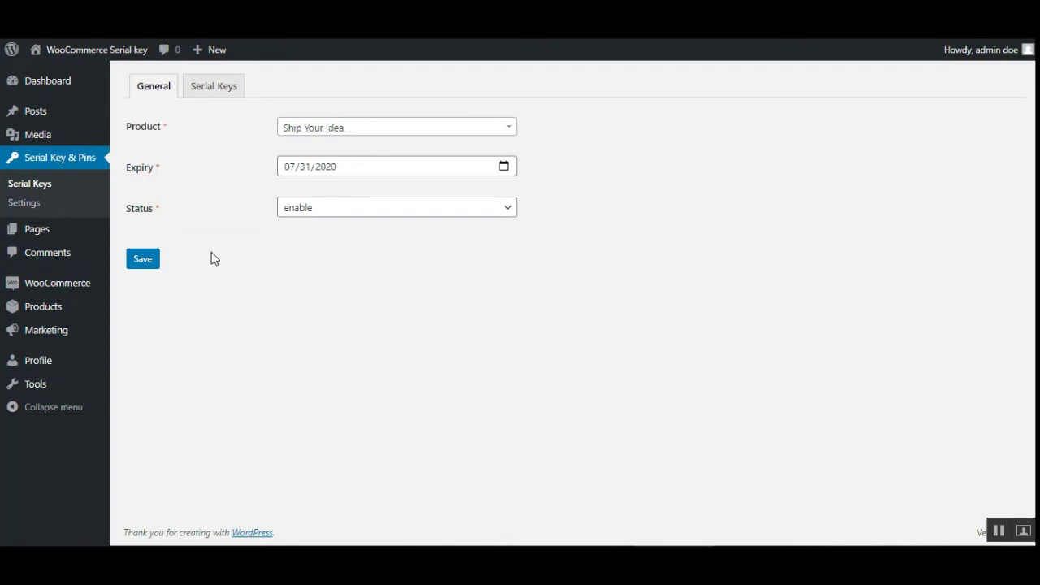
left_click(144, 264)
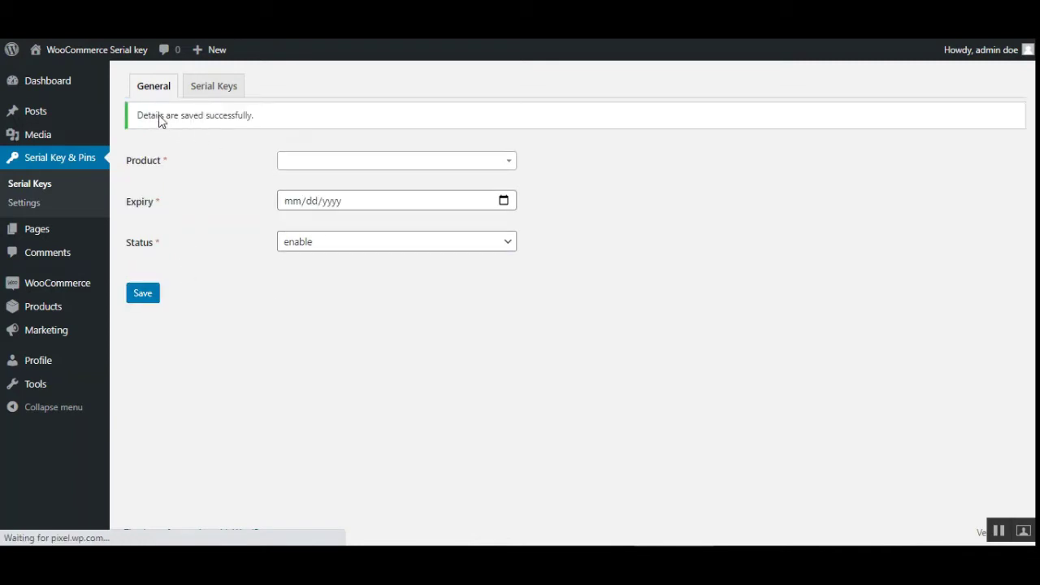
left_click_drag(150, 118, 279, 244)
left_click(284, 316)
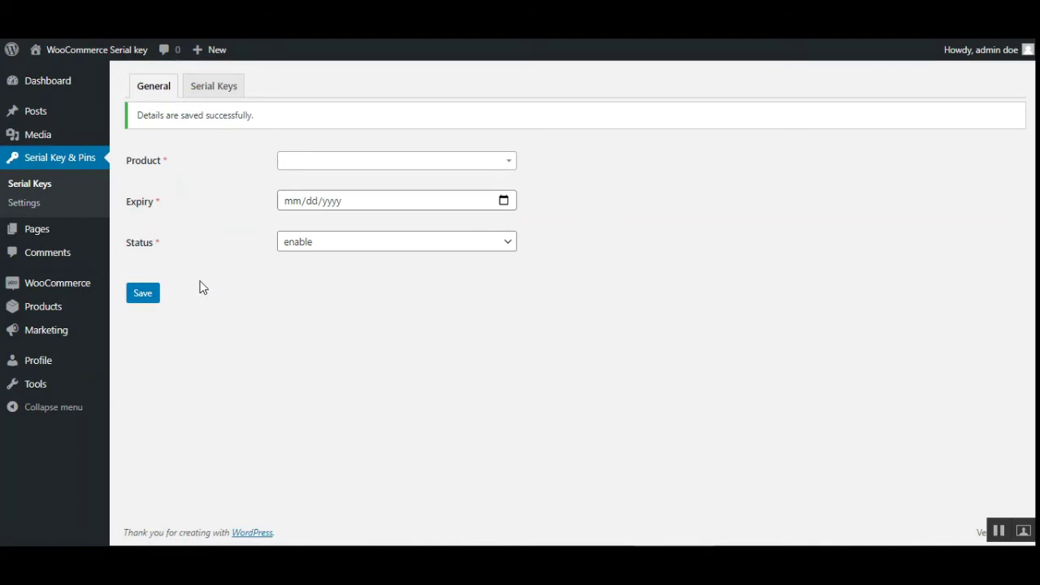
View the new-entry form's Serial Keys section, then return to the serial keys list to check the saved entry.
left_click(212, 91)
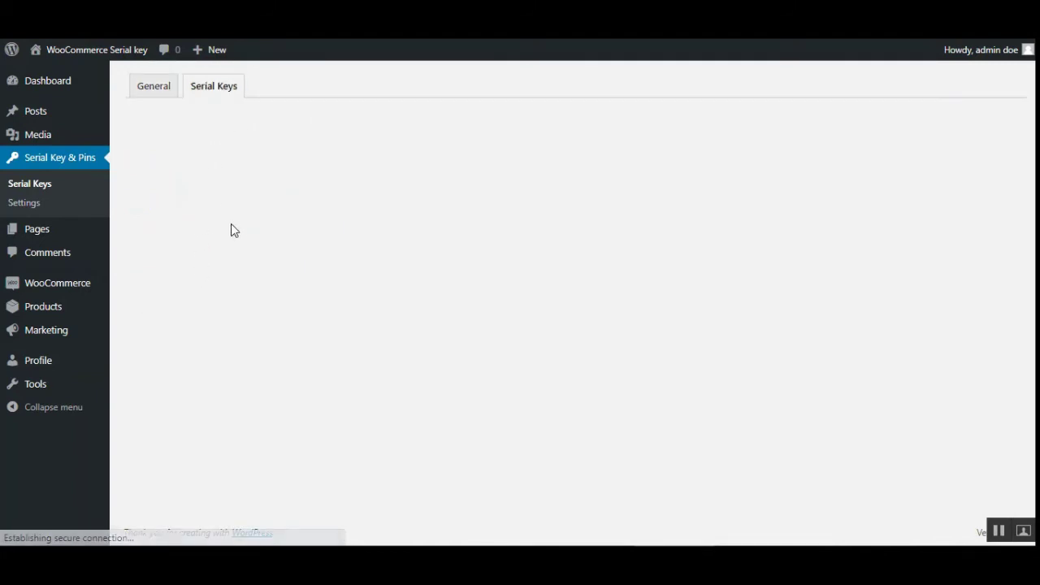
left_click(41, 186)
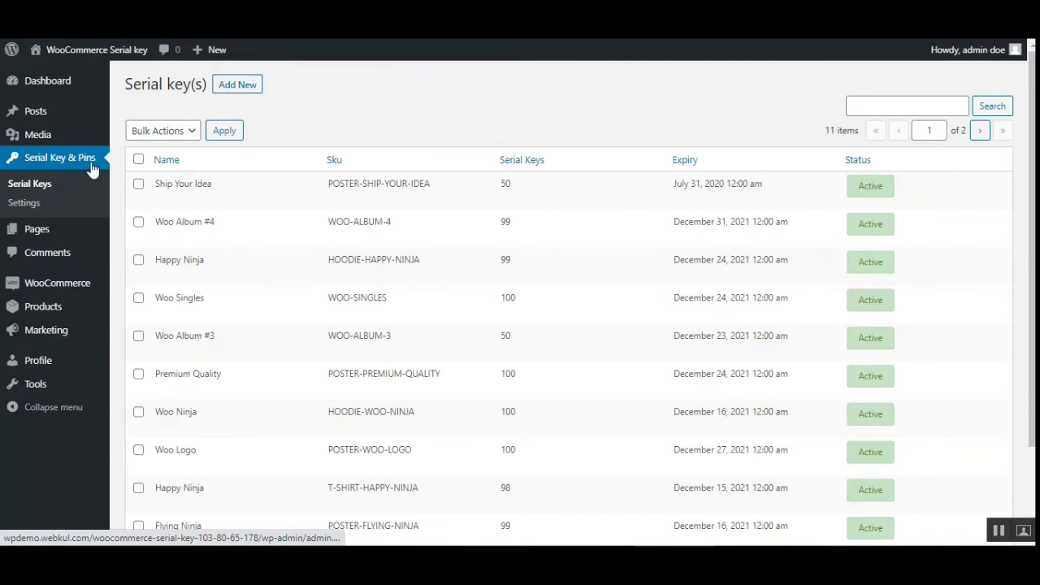
mouse_move(234, 231)
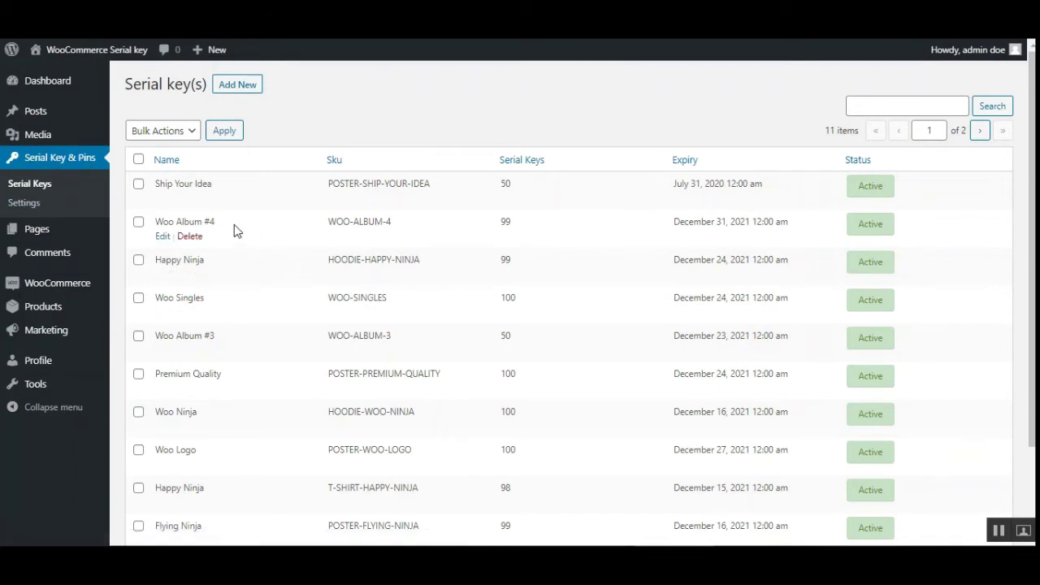
Open the Ship Your Idea entry for editing in a new browser tab and examine its list of serial keys.
mouse_move(173, 189)
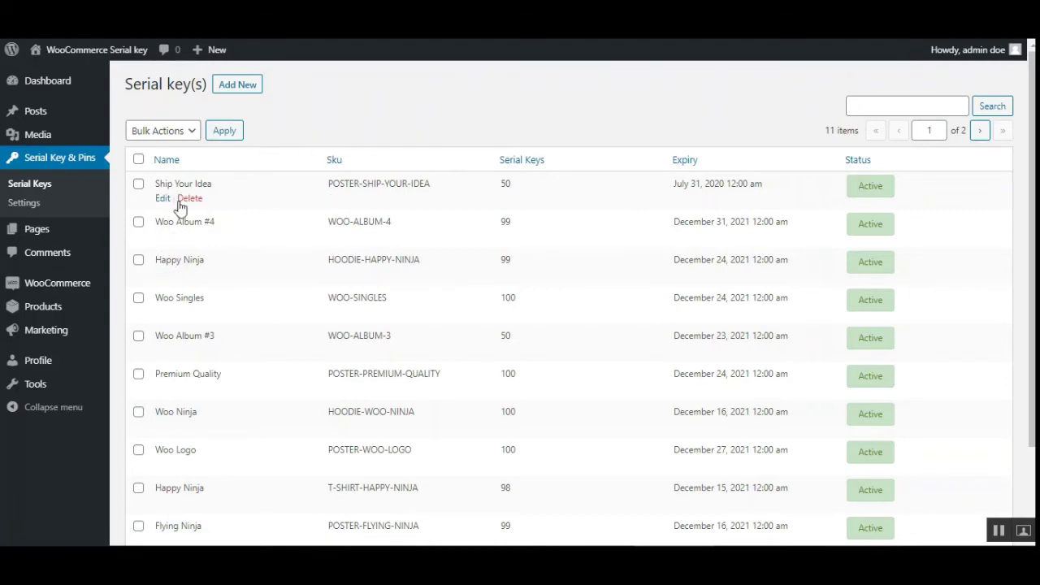
right_click(163, 200)
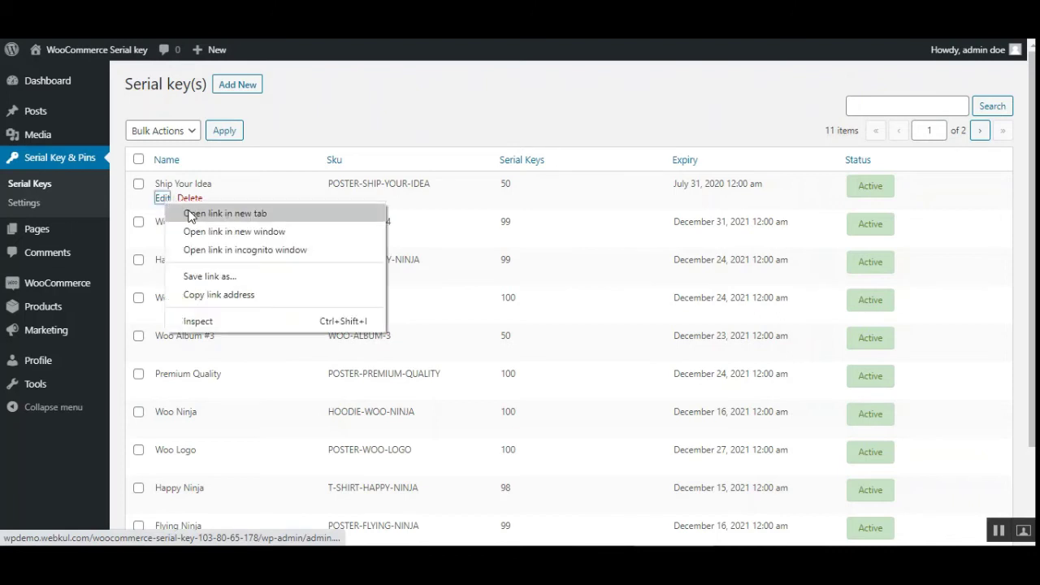
left_click(203, 218)
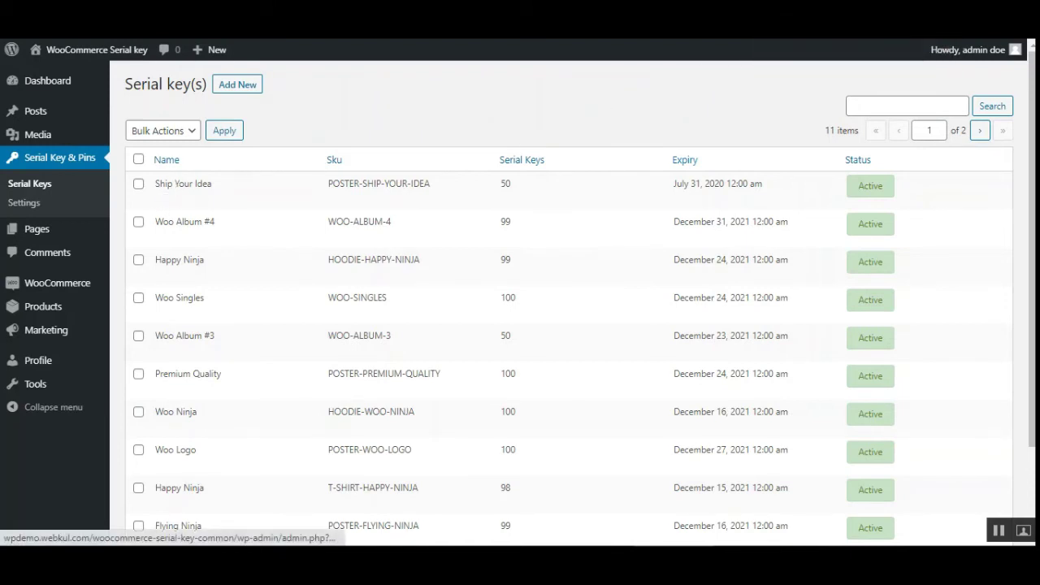
left_click(163, 197)
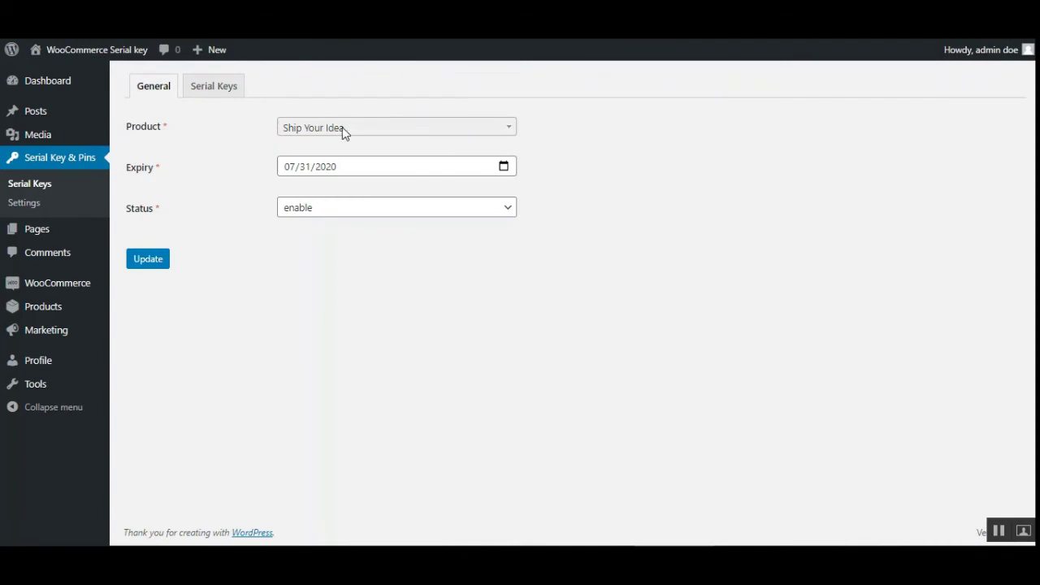
left_click(373, 130)
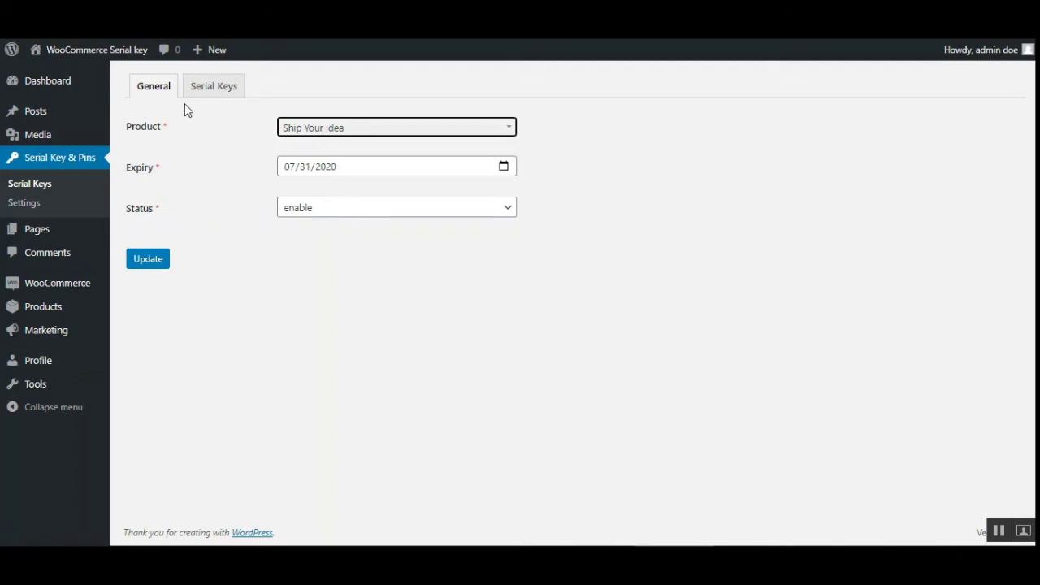
left_click(213, 87)
left_click(216, 88)
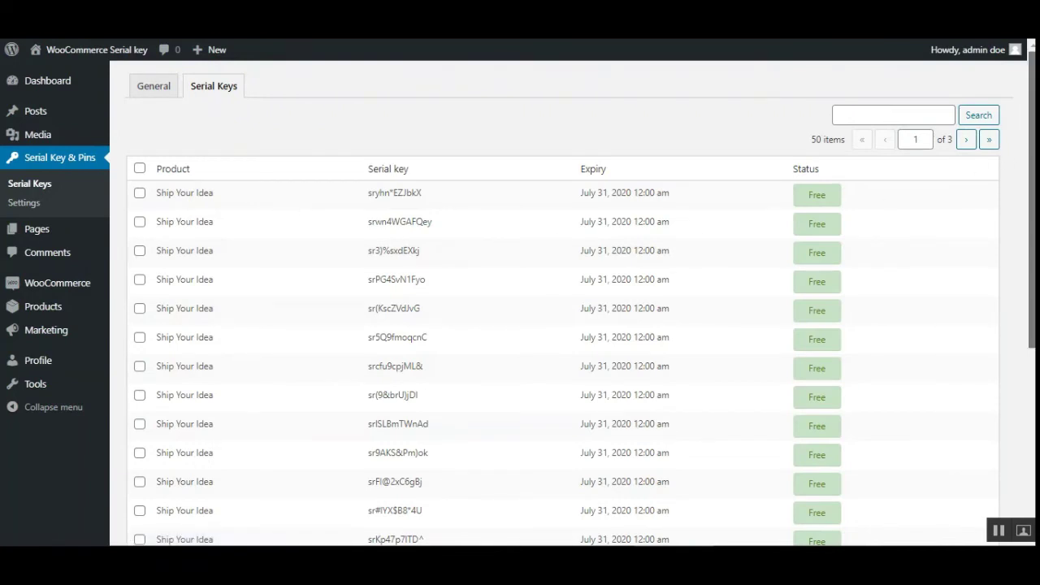
scroll(1026, 145, "down", 1)
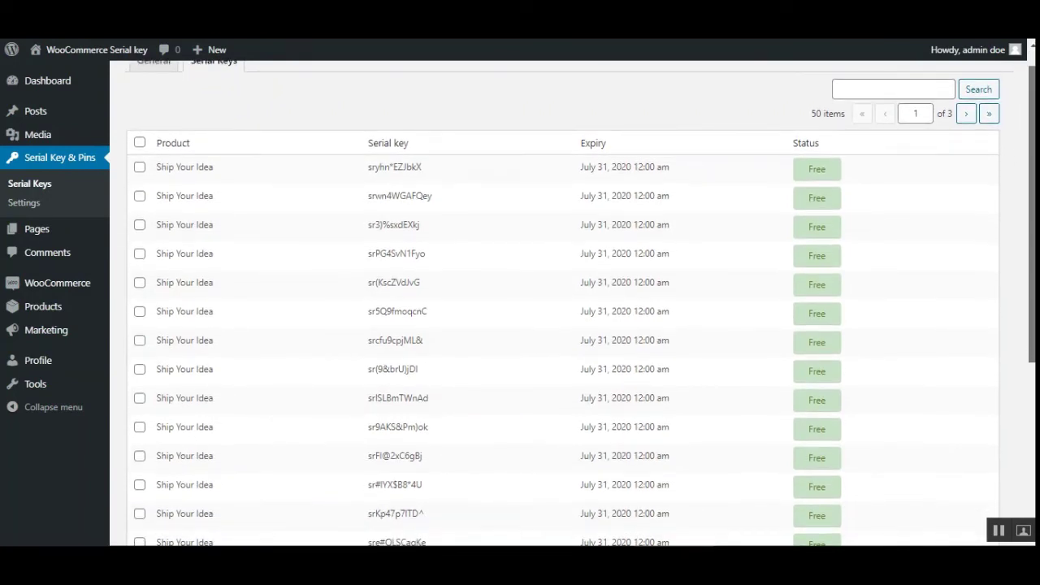
Look through the first page of serial keys in the Ship Your Idea entry, down to its last row.
scroll(1018, 395, "down", 4)
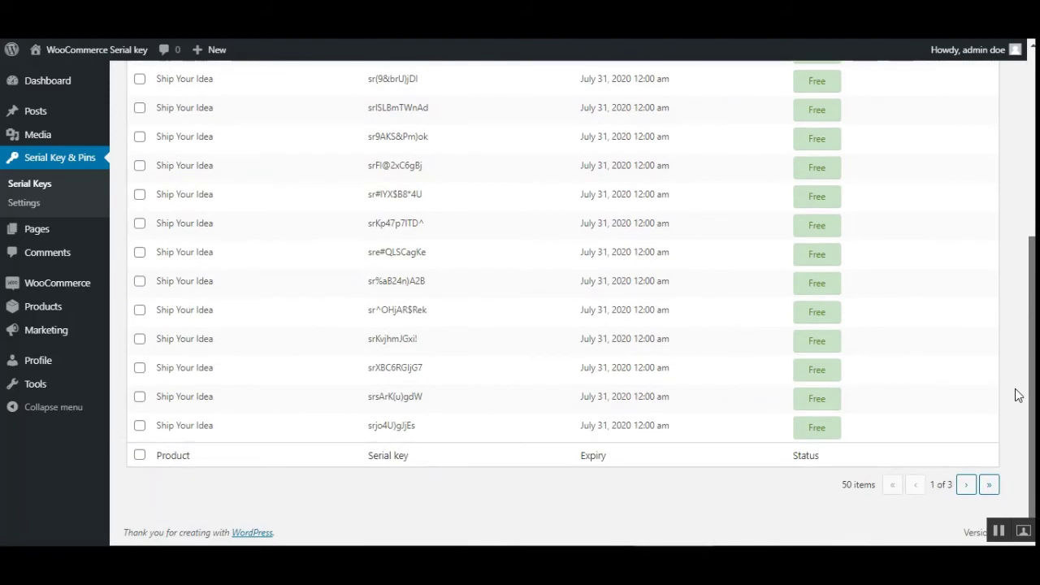
scroll(1018, 381, "up", 1)
scroll(1018, 382, "down", 1)
scroll(580, 300, "up", 4)
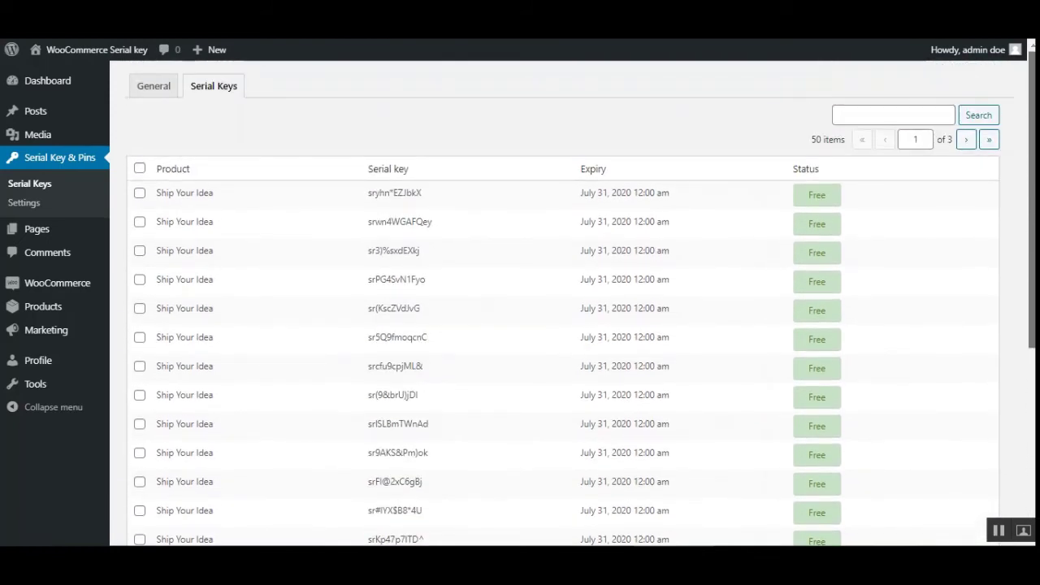
scroll(1002, 464, "down", 4)
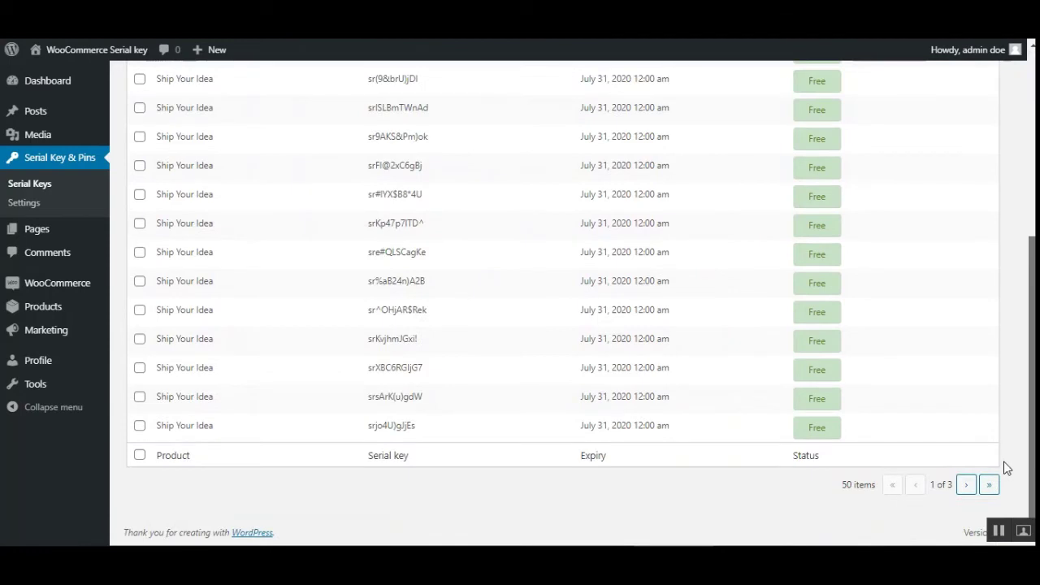
scroll(1016, 209, "up", 4)
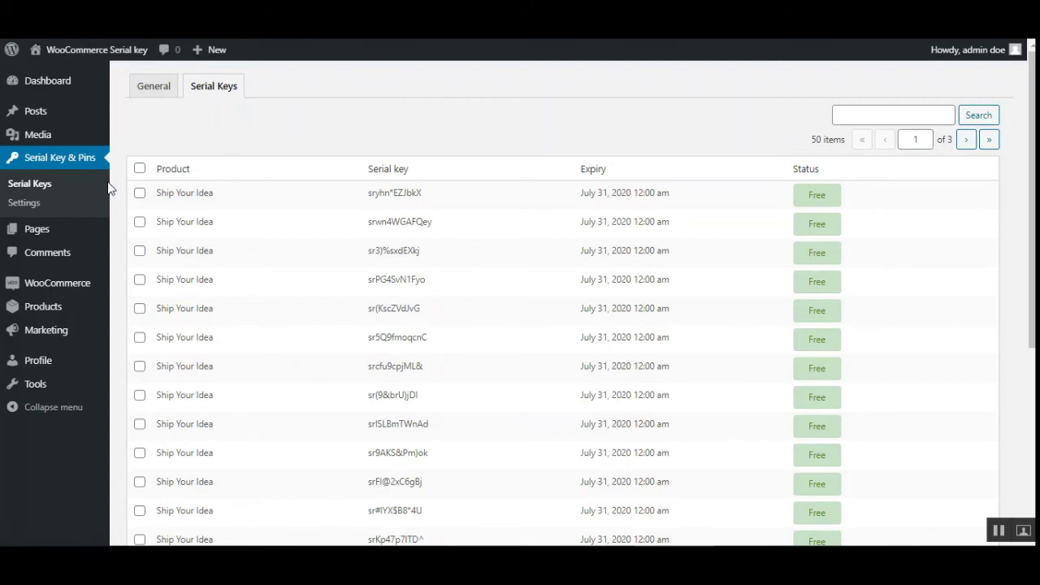
Open the Serial Key & Pins settings and examine the key length options and the product page message.
right_click(30, 204)
left_click(62, 215)
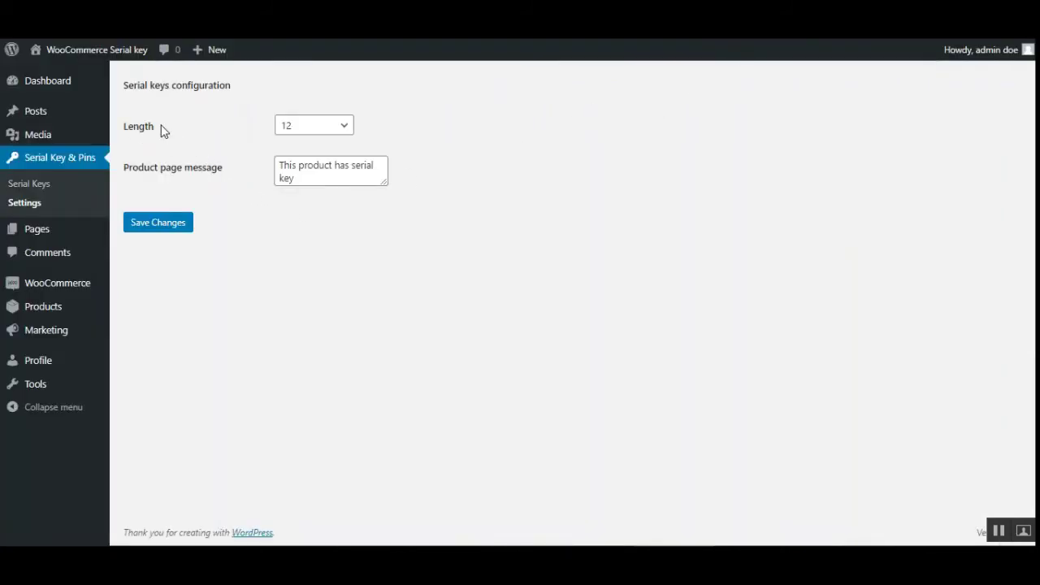
left_click(348, 126)
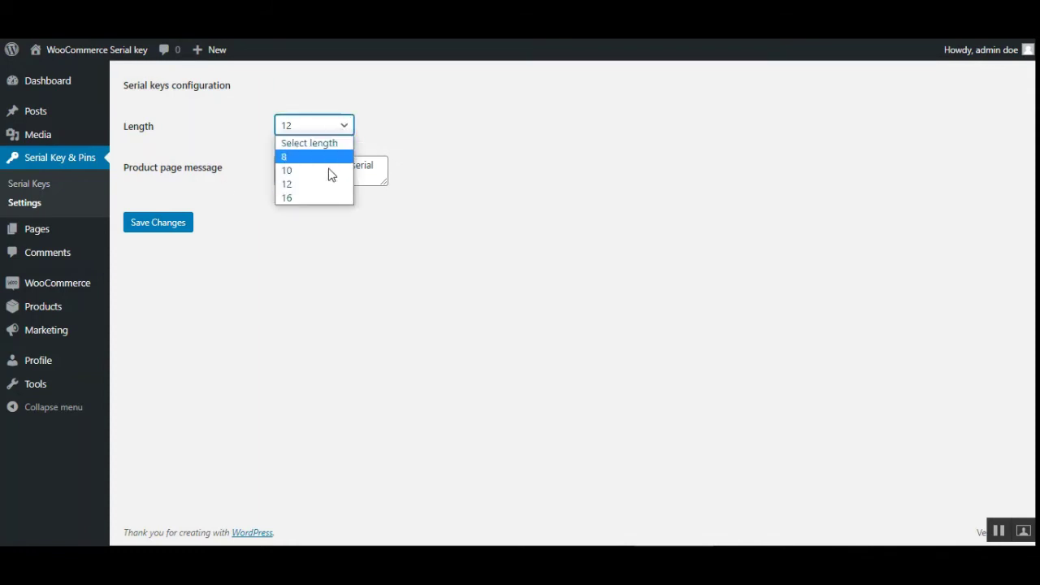
left_click(480, 220)
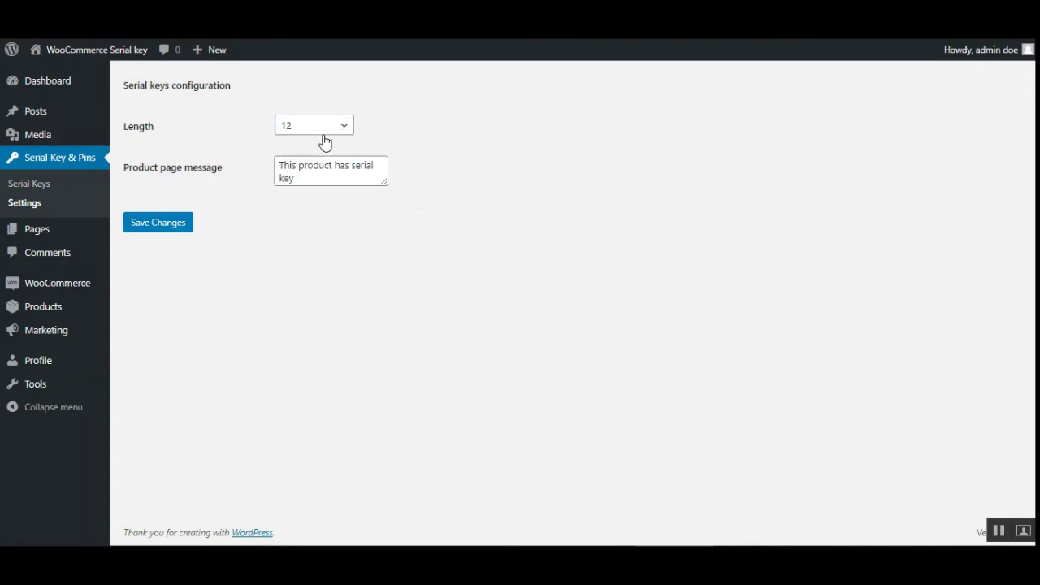
left_click_drag(133, 169, 230, 183)
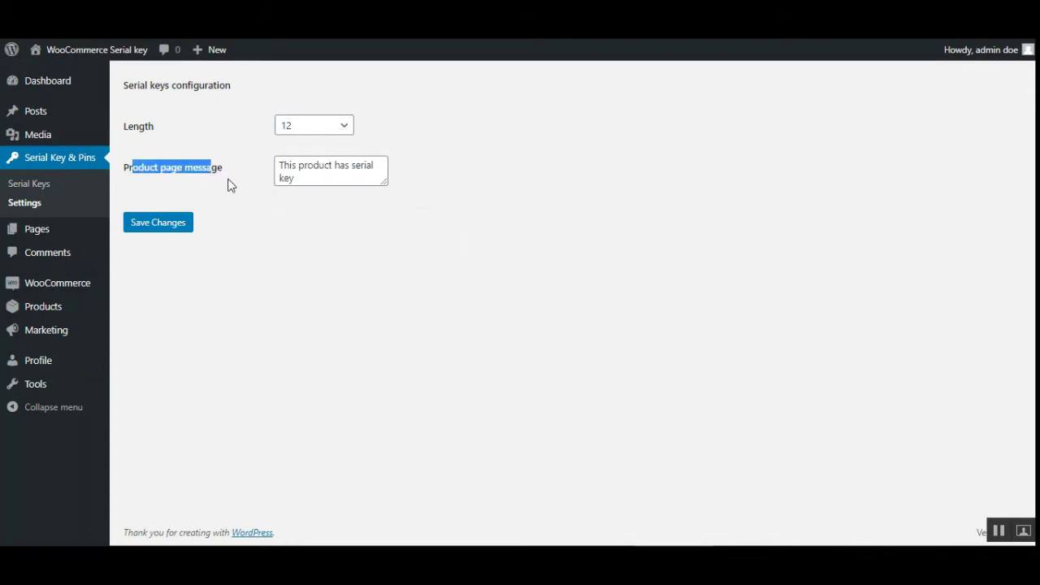
left_click(227, 178)
left_click(285, 165)
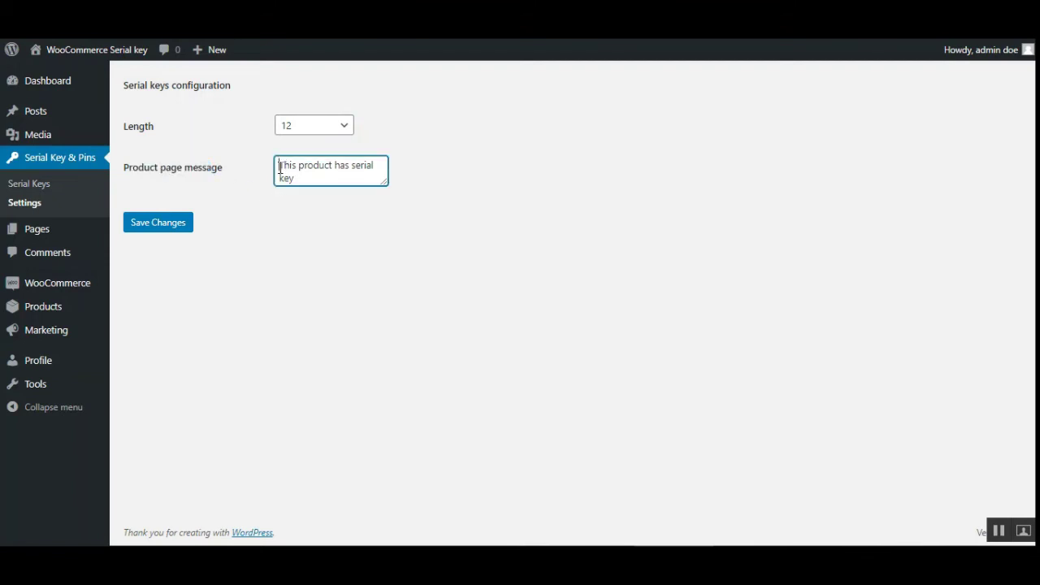
left_click_drag(285, 165, 314, 178)
left_click(310, 180)
Log out of the admin account and log in to the storefront's My account page with the prefilled customer credentials.
mouse_move(1001, 53)
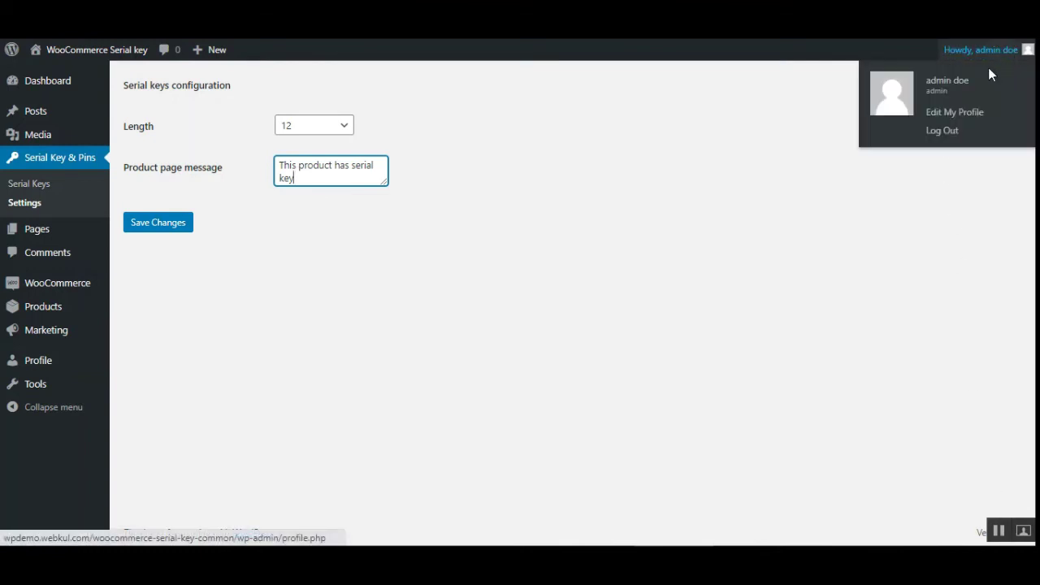
left_click(945, 135)
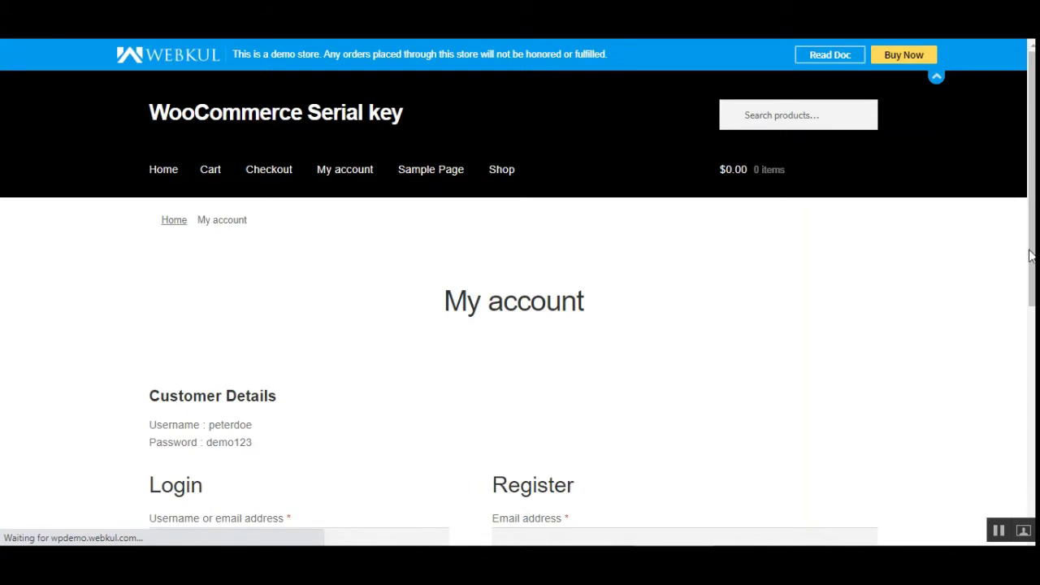
scroll(323, 361, "down", 5)
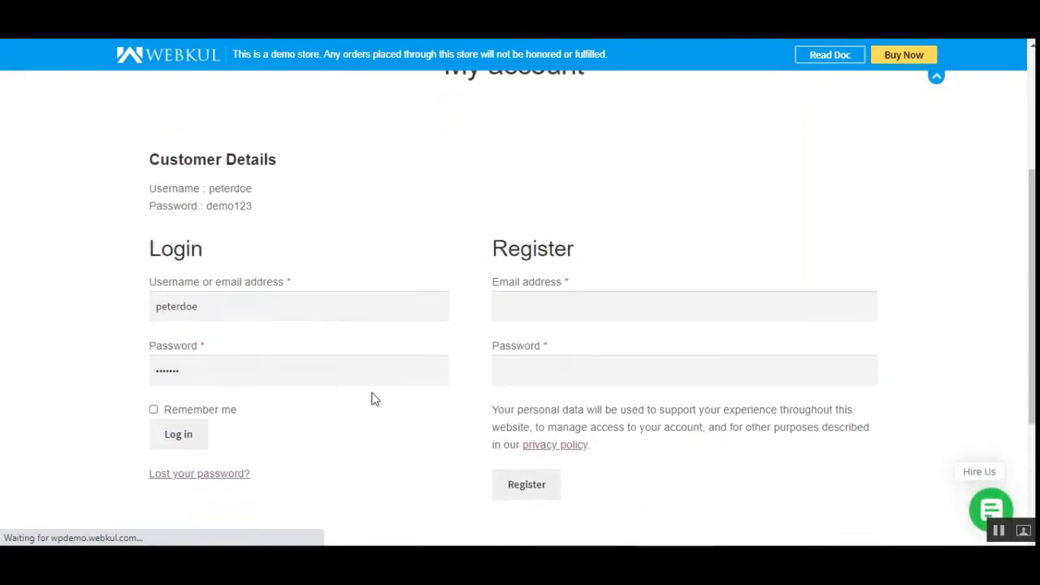
scroll(322, 362, "up", 1)
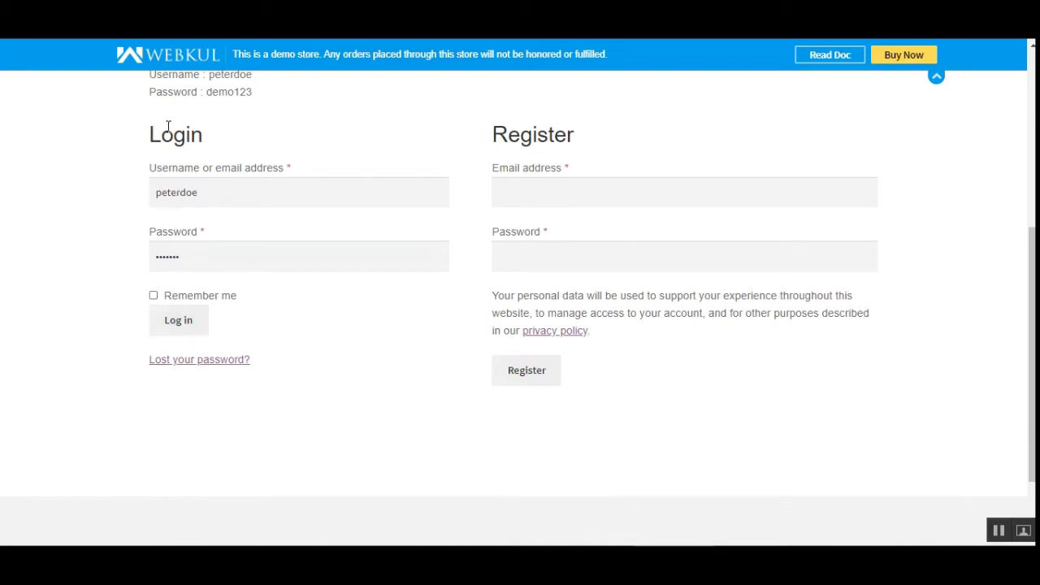
scroll(307, 342, "up", 1)
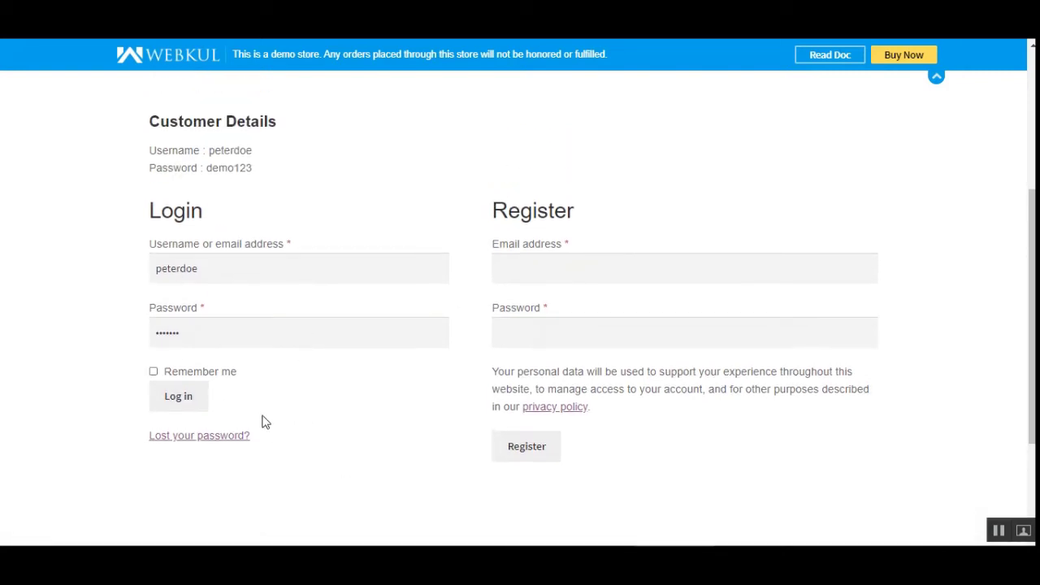
left_click(192, 406)
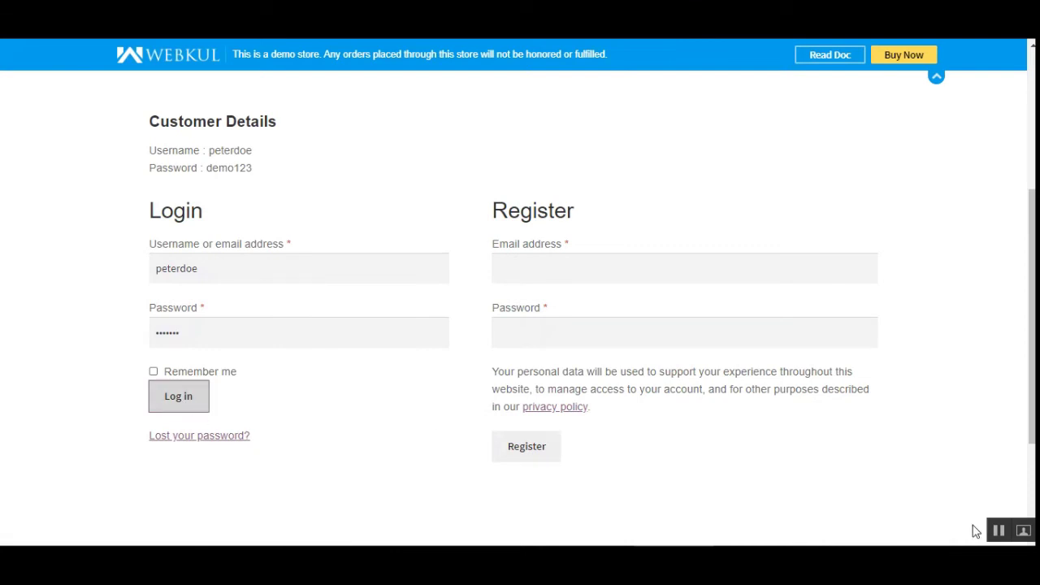
Go to the shop and open the product page of Ship Your Idea.
scroll(358, 430, "down", 1)
scroll(351, 440, "down", 1)
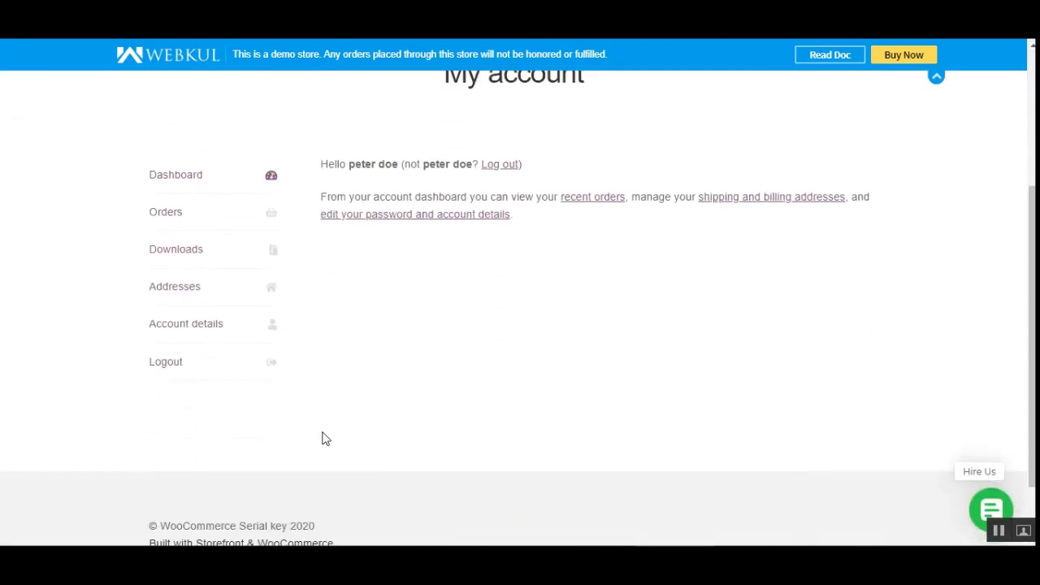
scroll(325, 435, "up", 2)
left_click(505, 175)
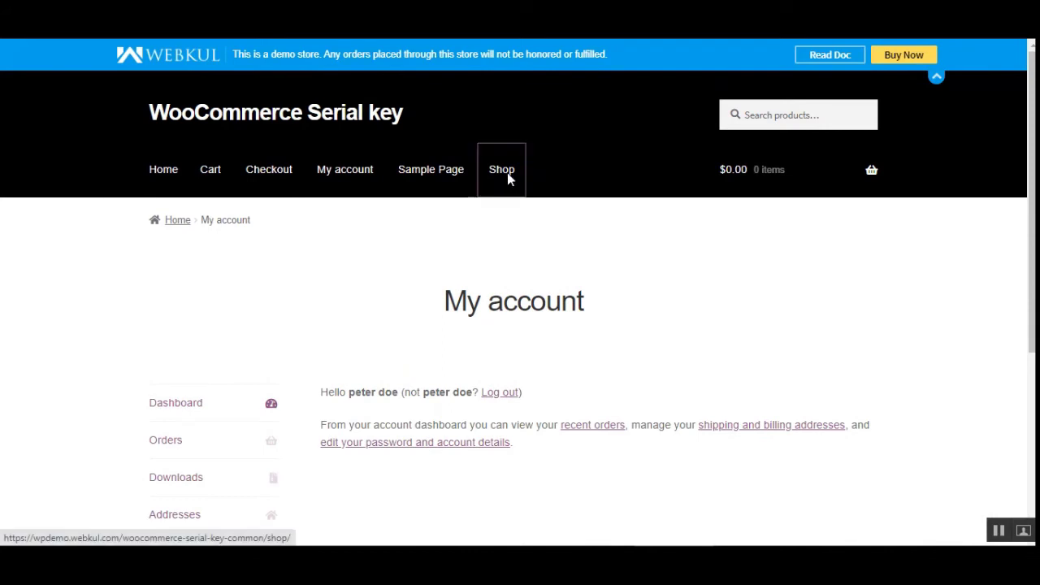
scroll(520, 325, "down", 3)
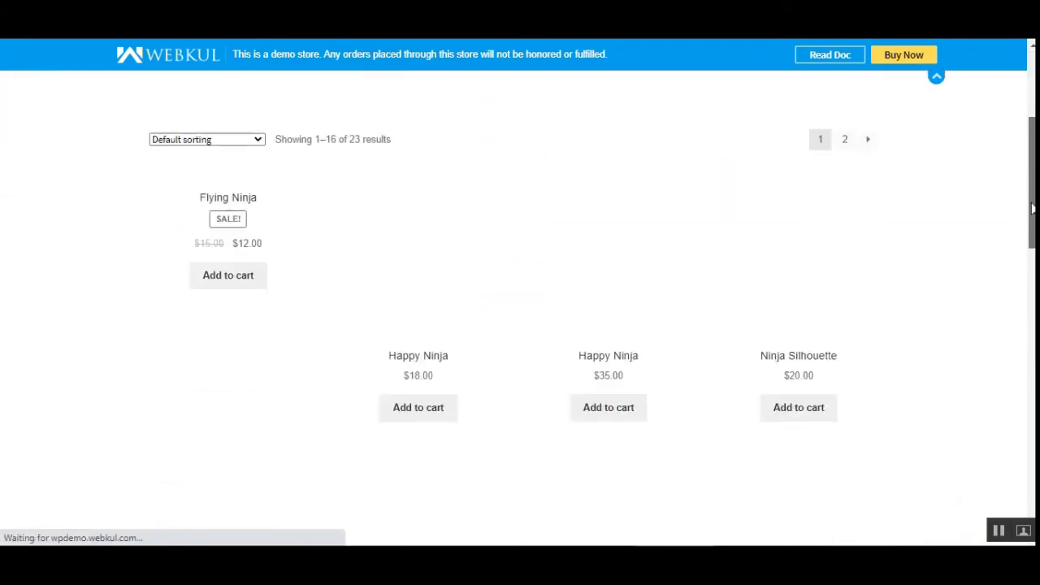
scroll(520, 324, "up", 3)
left_click(790, 128)
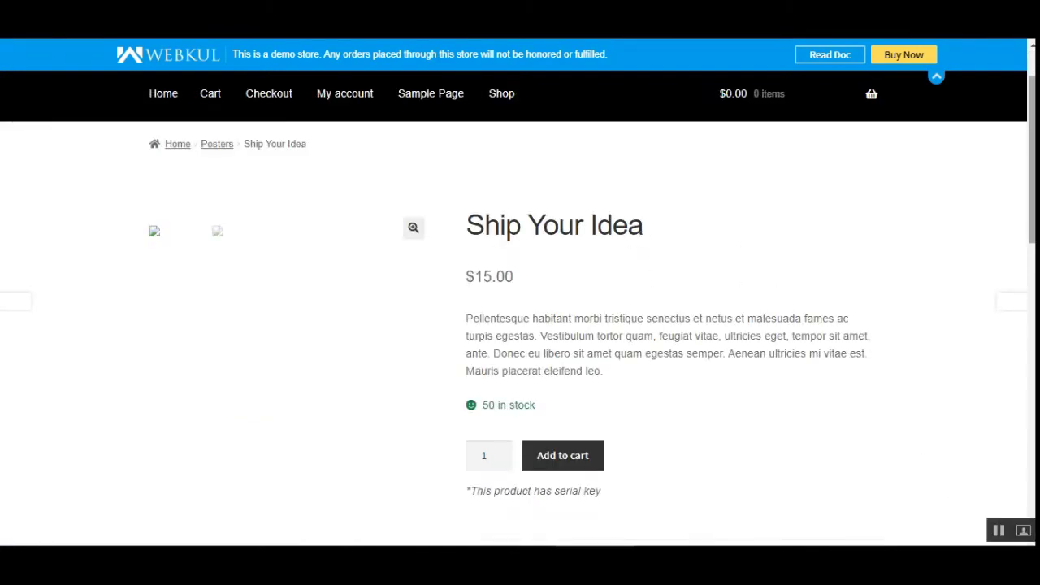
Examine the Ship Your Idea product page, including its stock status and the serial key message under the cart option.
scroll(605, 249, "down", 1)
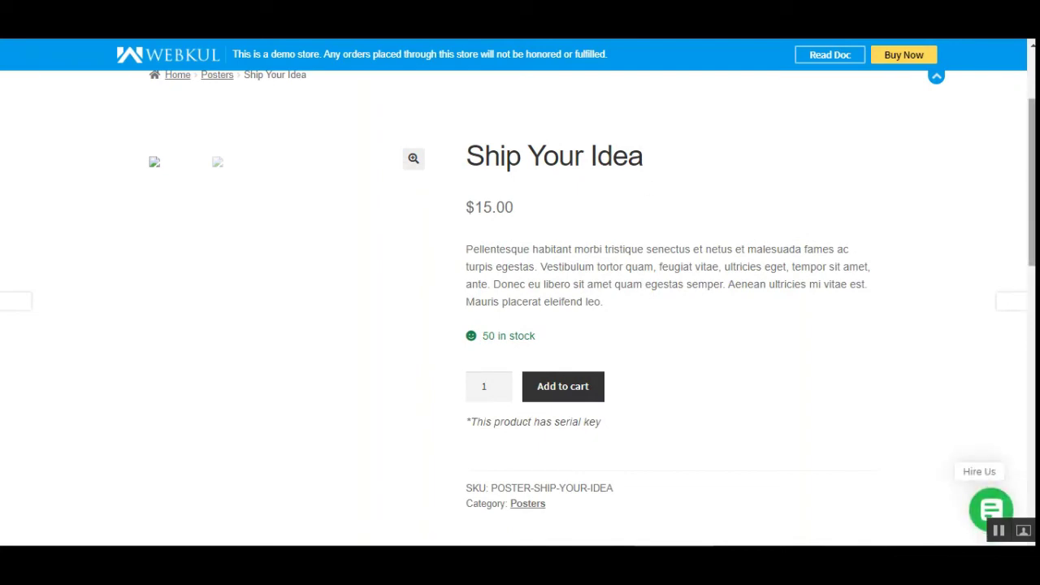
left_click_drag(1030, 200, 1019, 146)
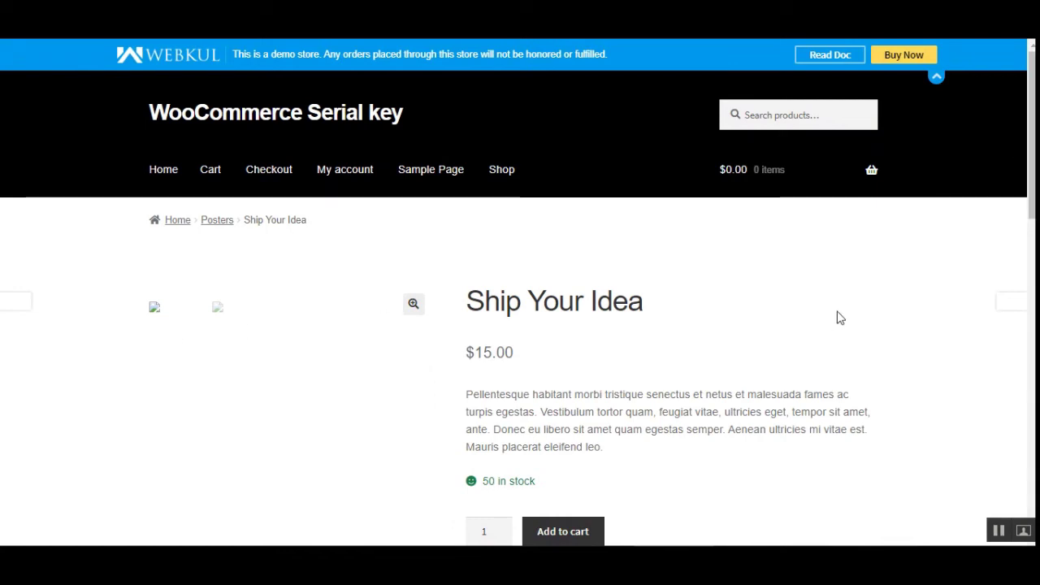
left_click_drag(1032, 204, 1031, 214)
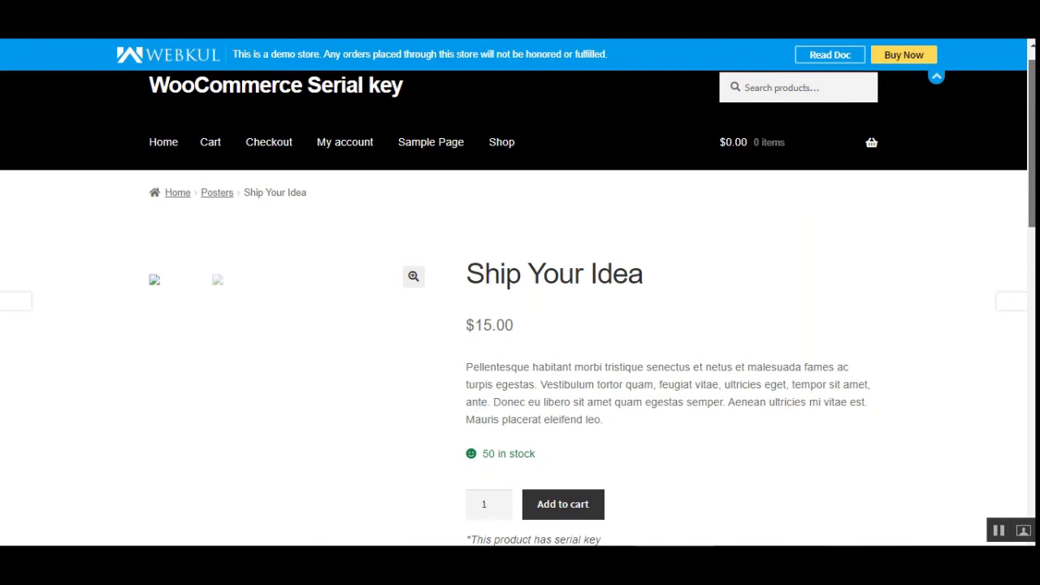
left_click_drag(1032, 214, 1032, 249)
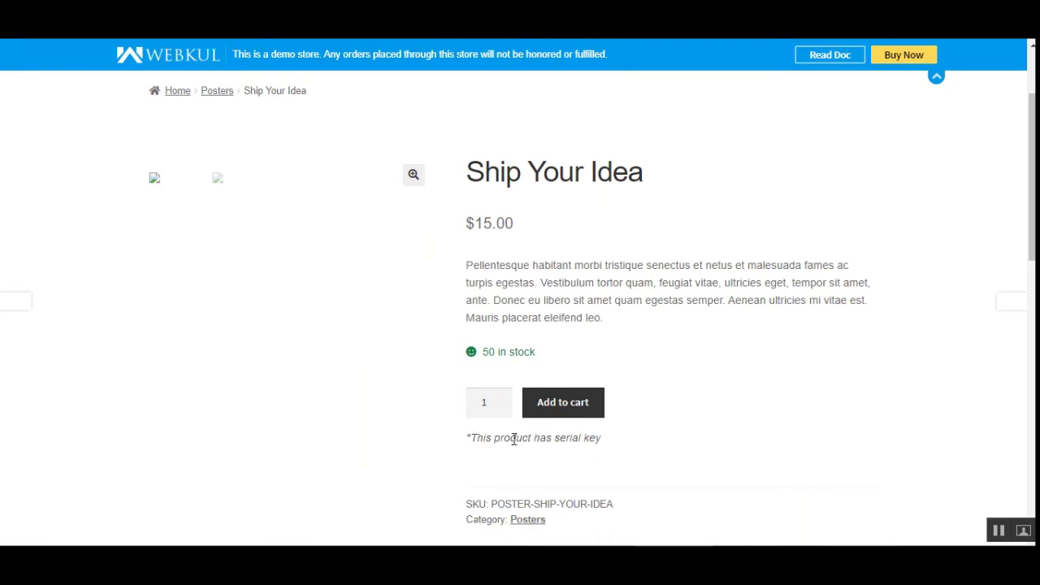
left_click_drag(474, 437, 615, 441)
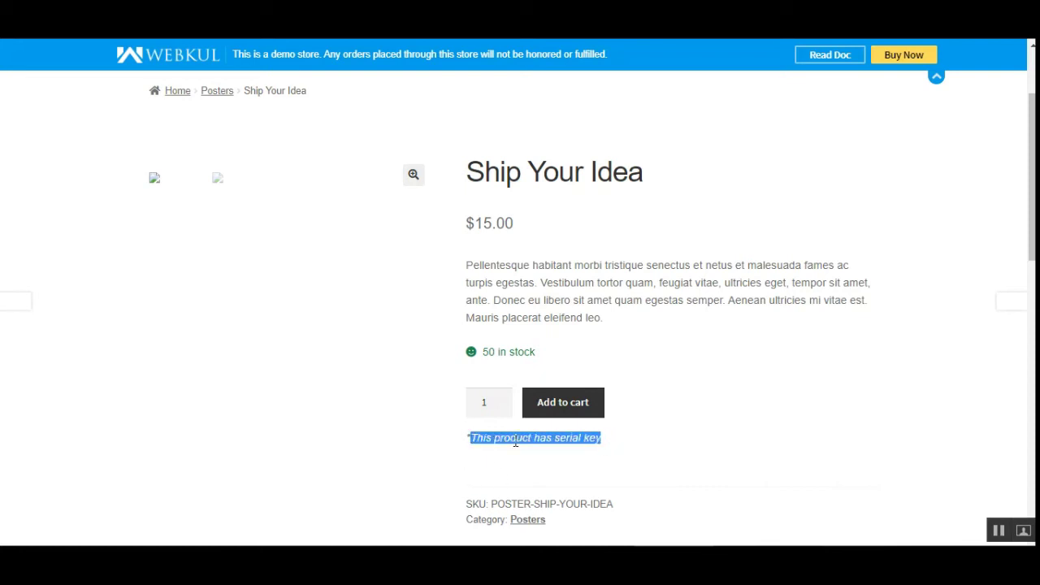
left_click(557, 442)
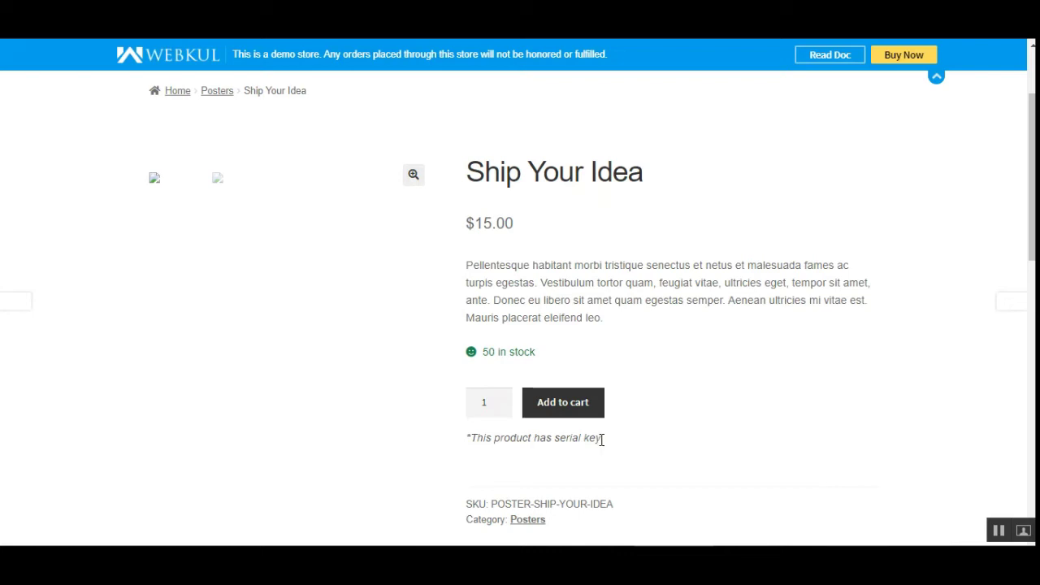
left_click_drag(608, 437, 475, 437)
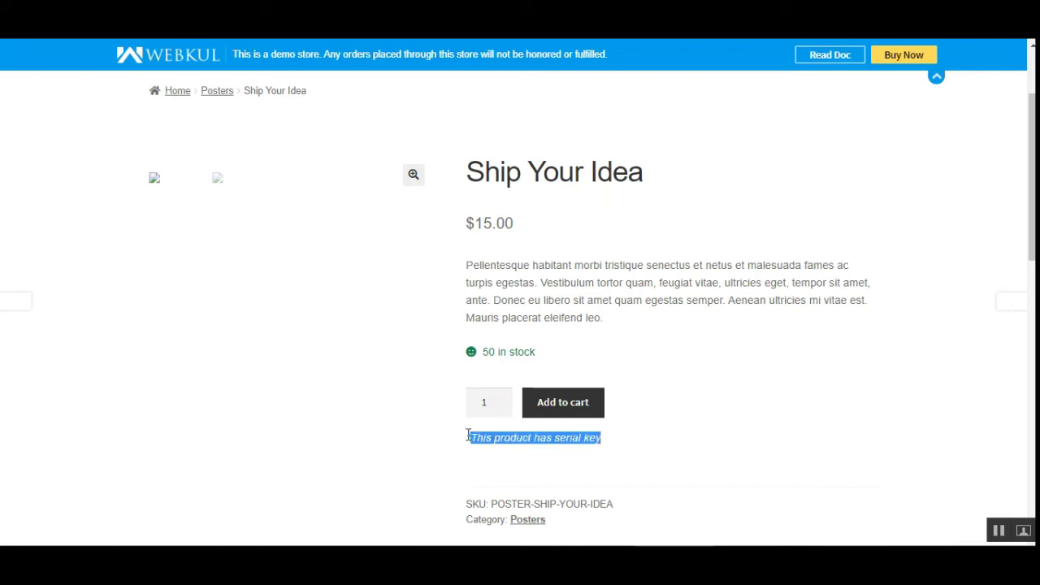
left_click_drag(617, 524, 615, 444)
left_click(525, 455)
left_click(615, 444)
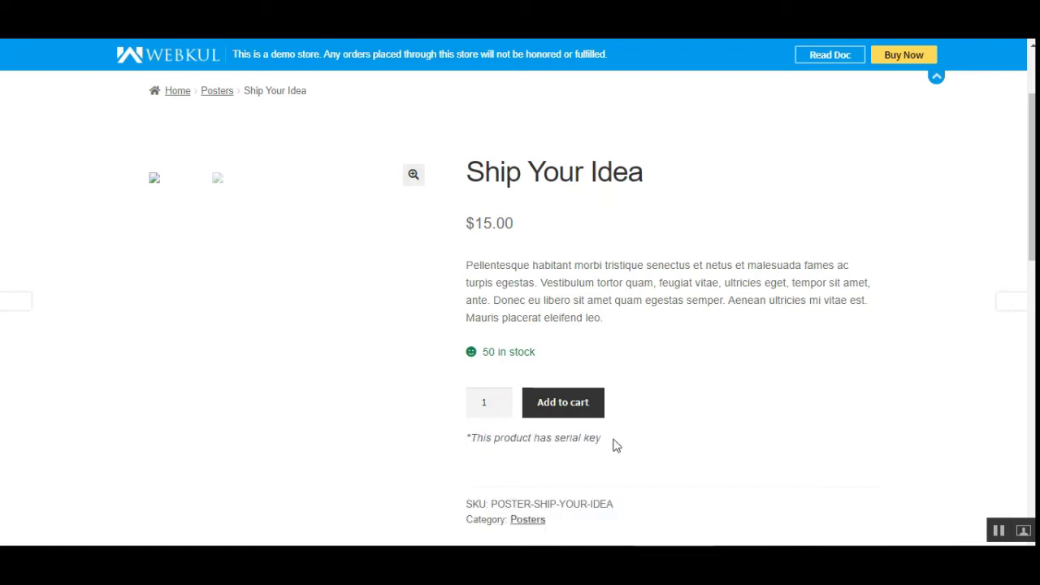
Add one Ship Your Idea to the cart and open the cart.
left_click(573, 411)
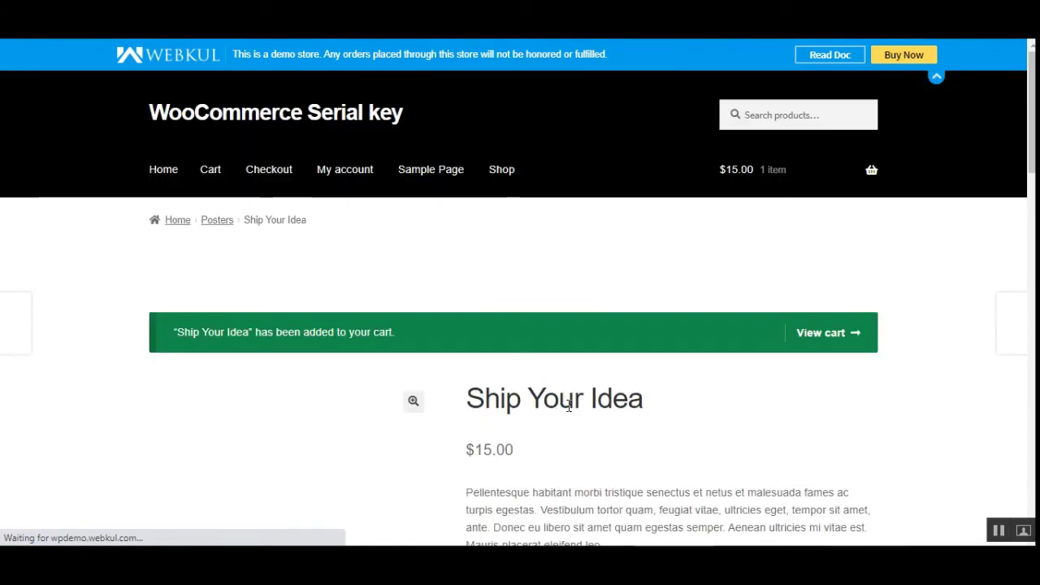
scroll(905, 187, "down", 2)
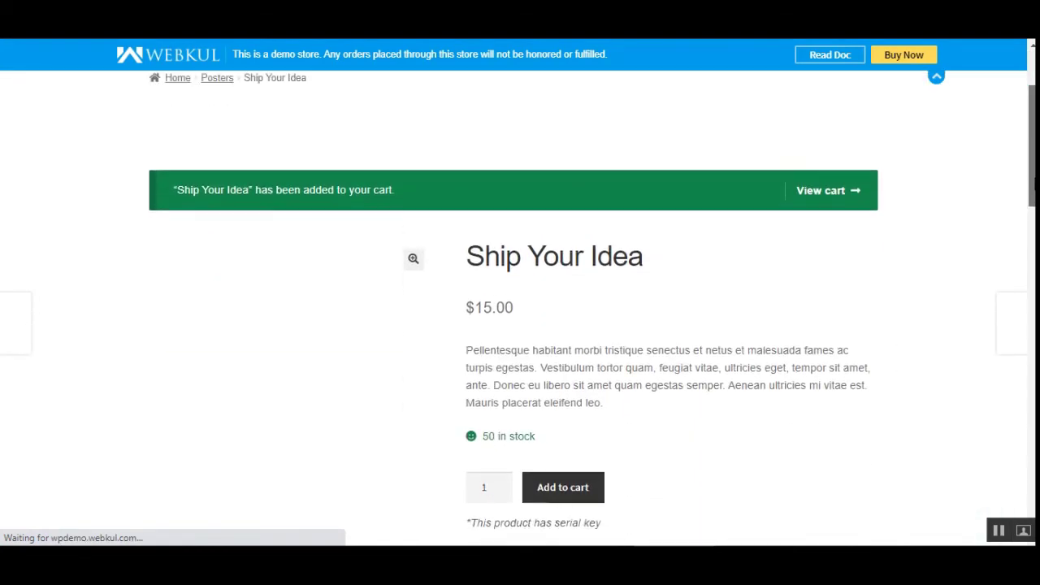
left_click(836, 193)
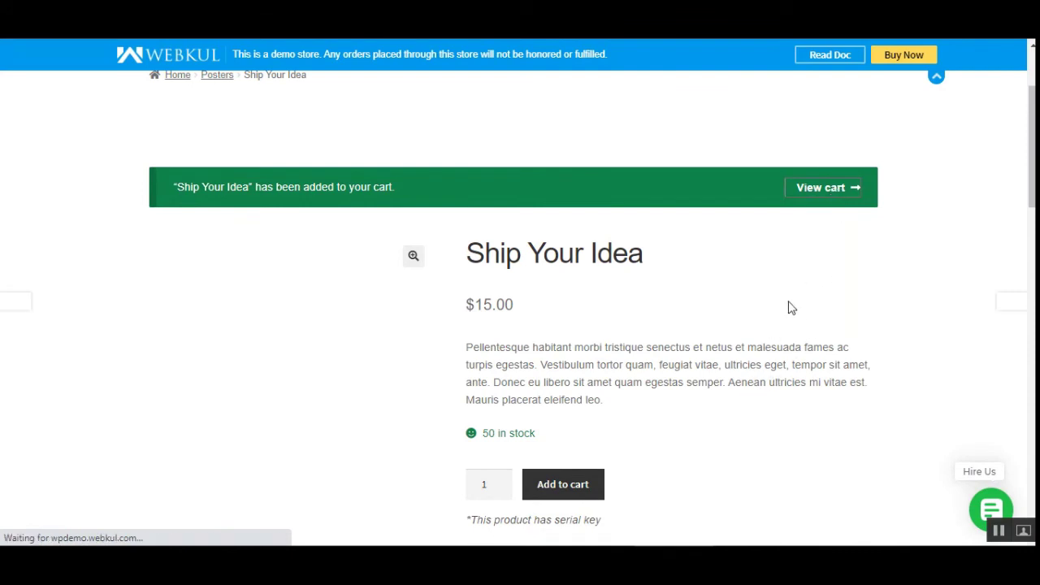
left_click(829, 195)
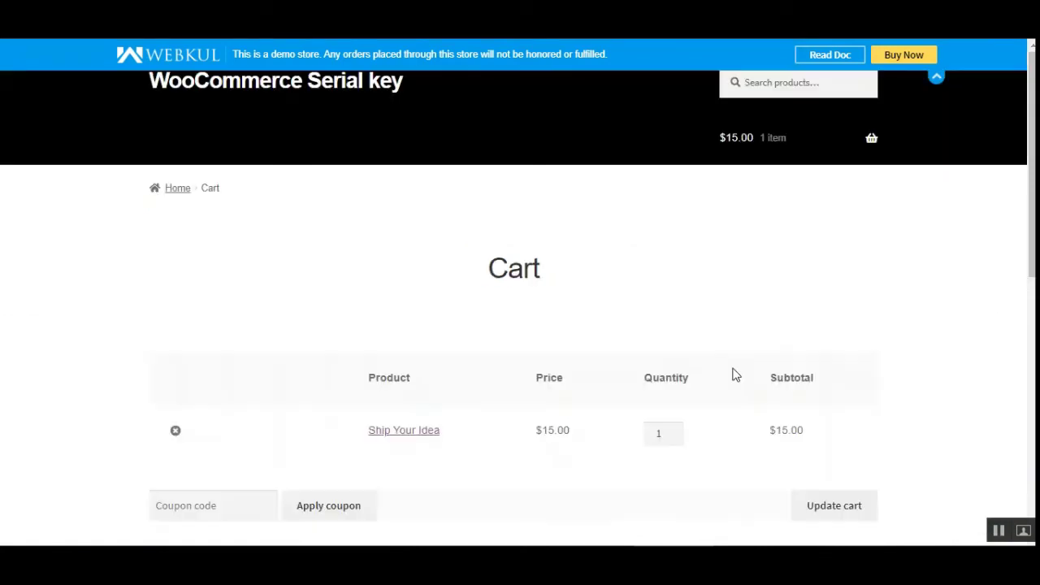
Check the cart totals and proceed to checkout.
scroll(520, 293, "down", 3)
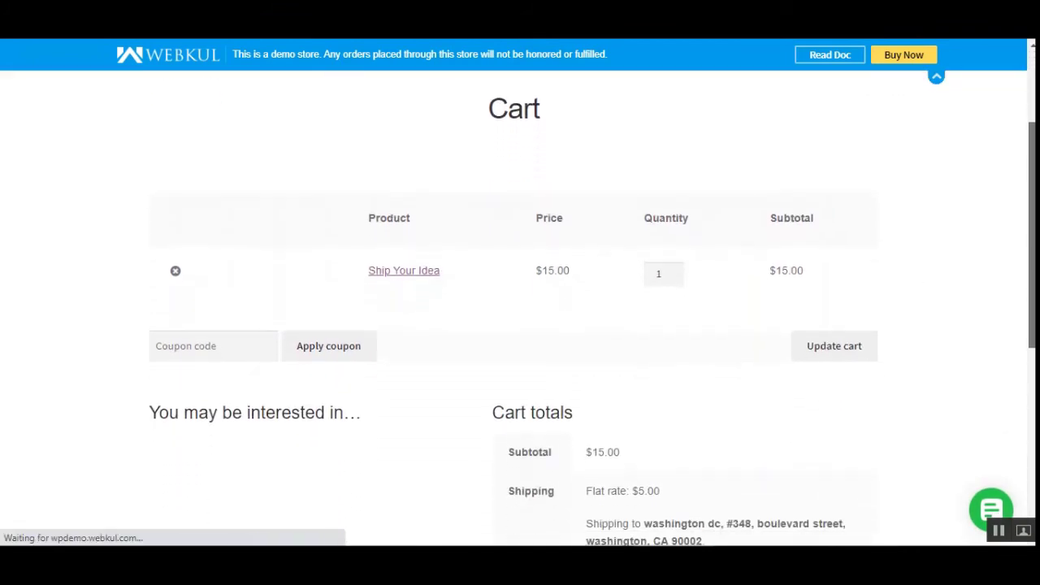
scroll(1024, 295, "down", 2)
mouse_move(1023, 295)
left_mouse_down()
mouse_move(1024, 378)
mouse_move(1031, 245)
mouse_move(1030, 307)
left_mouse_up()
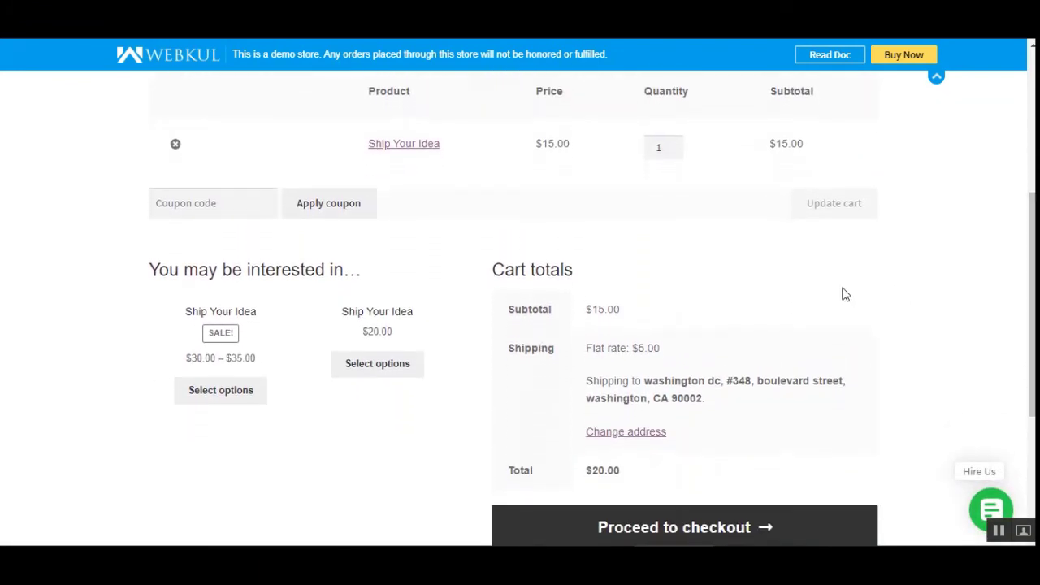
left_click(674, 532)
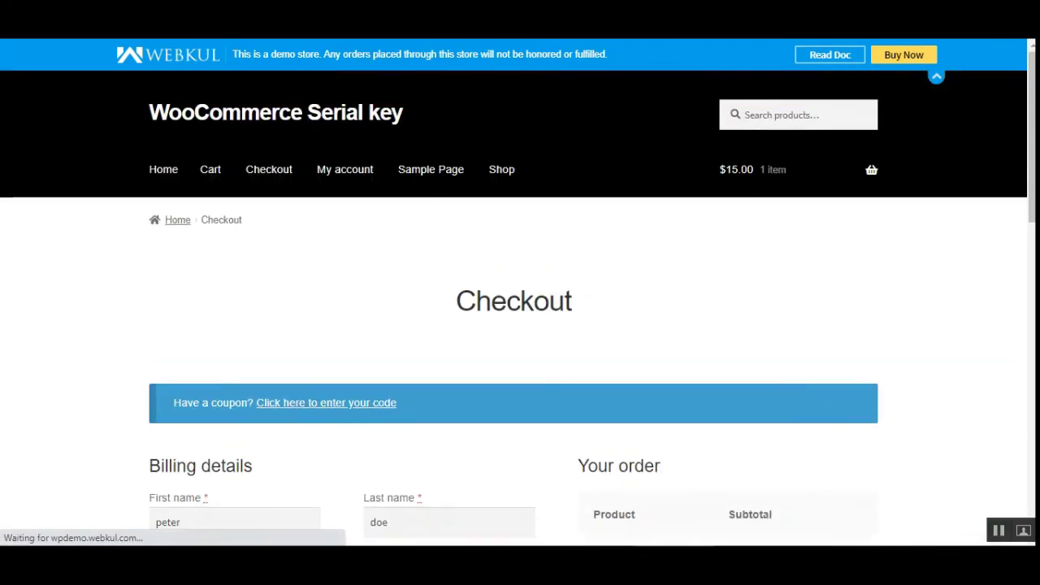
Review the prefilled billing details, choose Cash on delivery as the payment method and place the order.
scroll(520, 309, "down", 3)
scroll(520, 309, "down", 4)
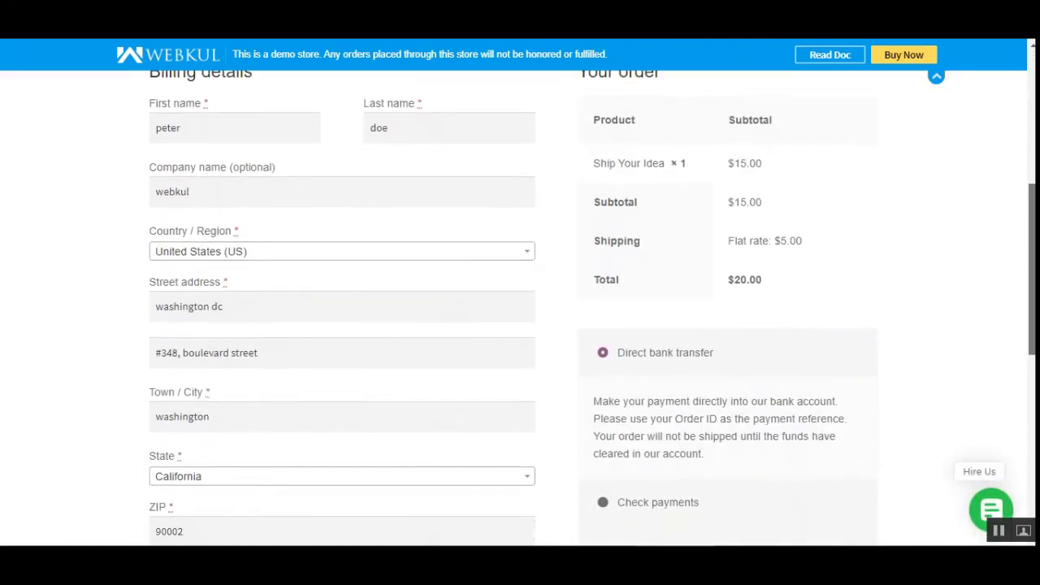
scroll(520, 309, "down", 3)
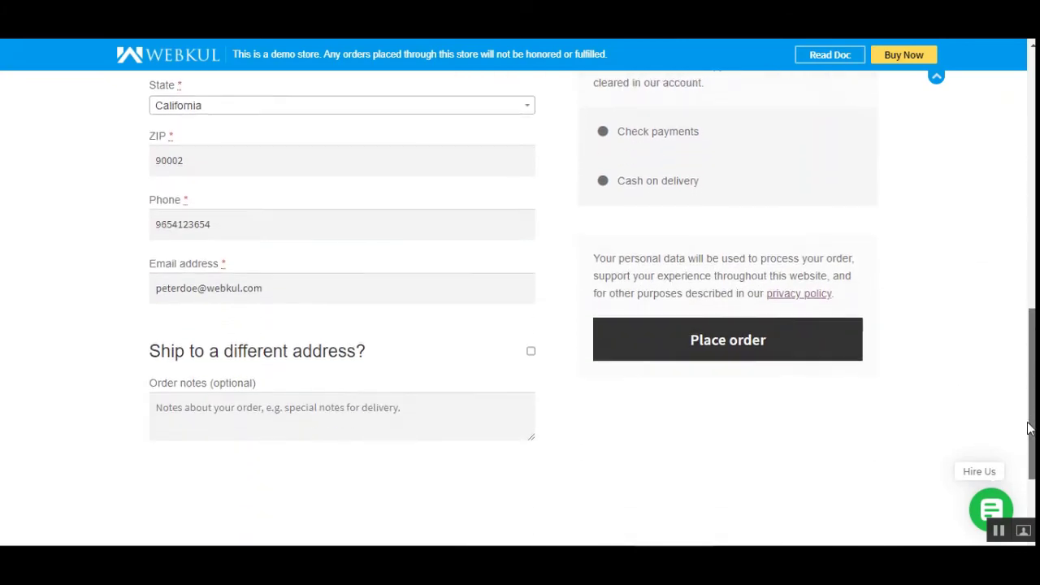
scroll(520, 309, "up", 5)
scroll(520, 309, "down", 4)
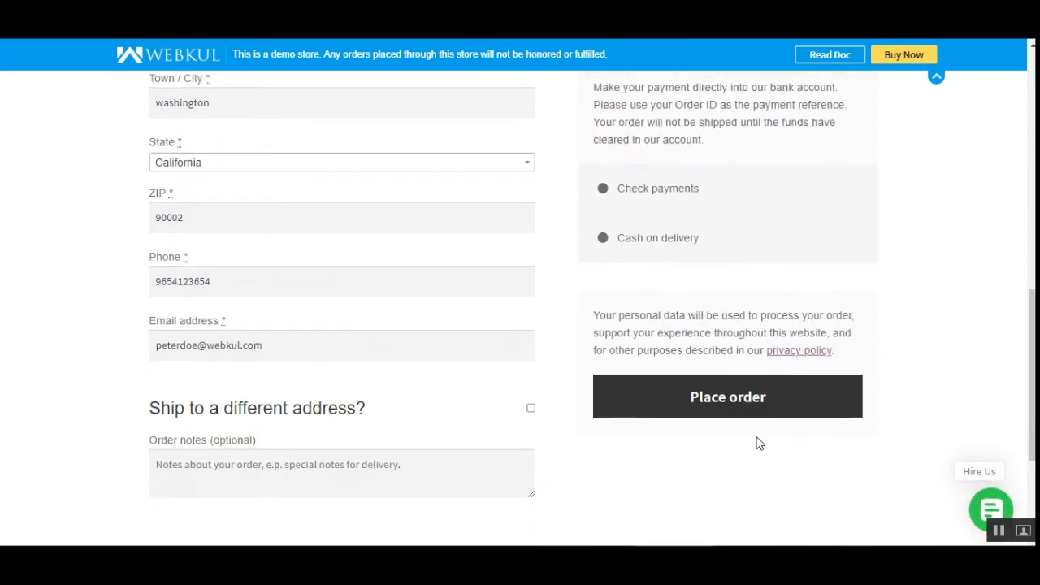
left_click(605, 242)
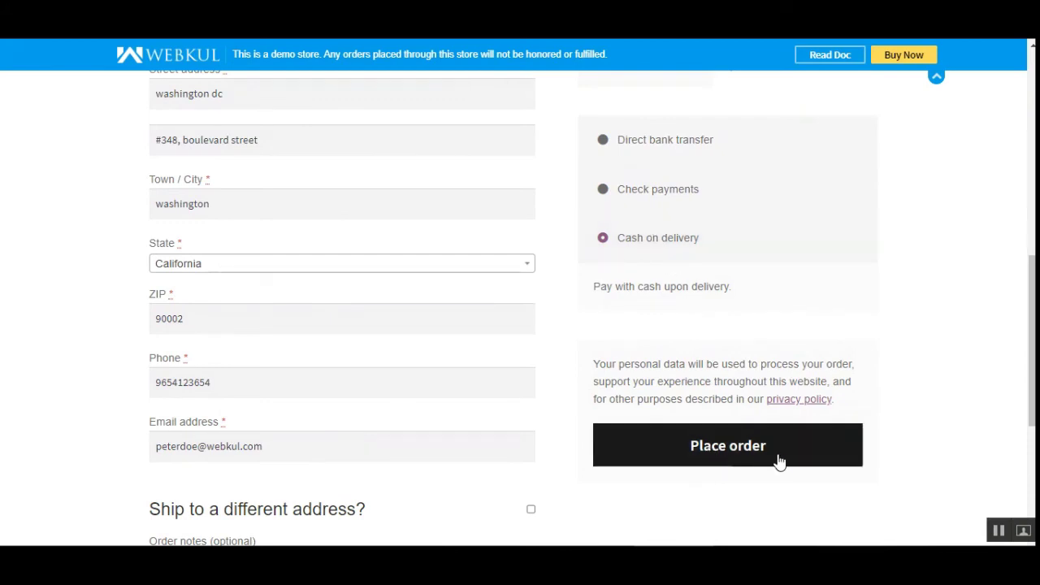
left_click(812, 446)
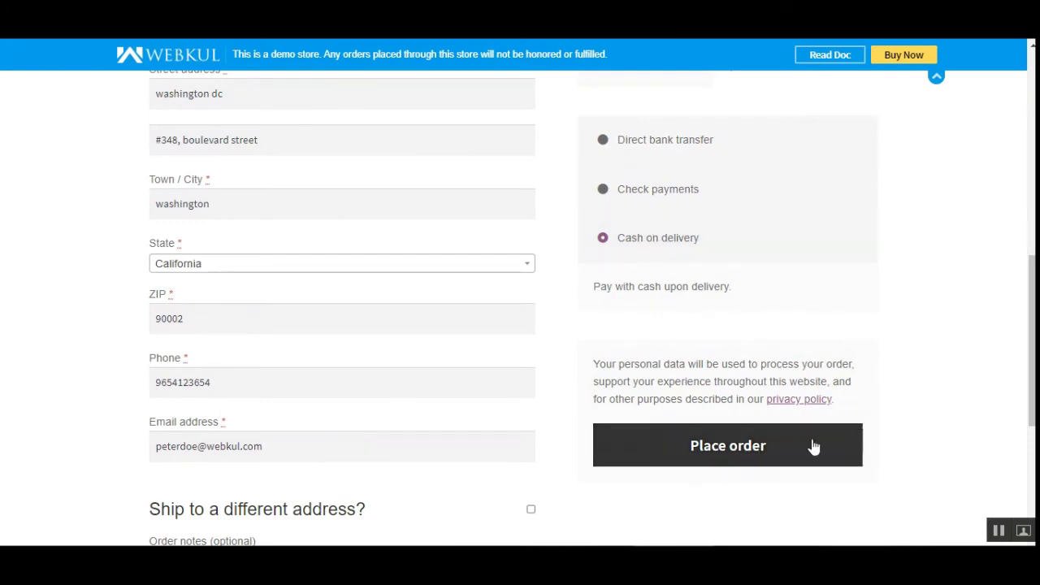
left_click(740, 453)
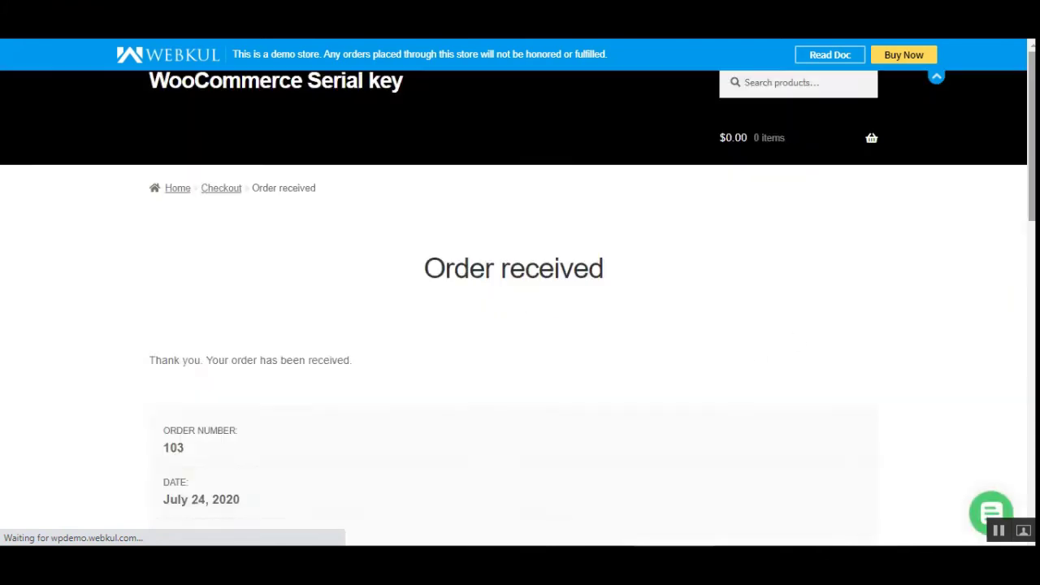
Review the order confirmation and open the list of orders in the customer's account.
scroll(1032, 287, "down", 4)
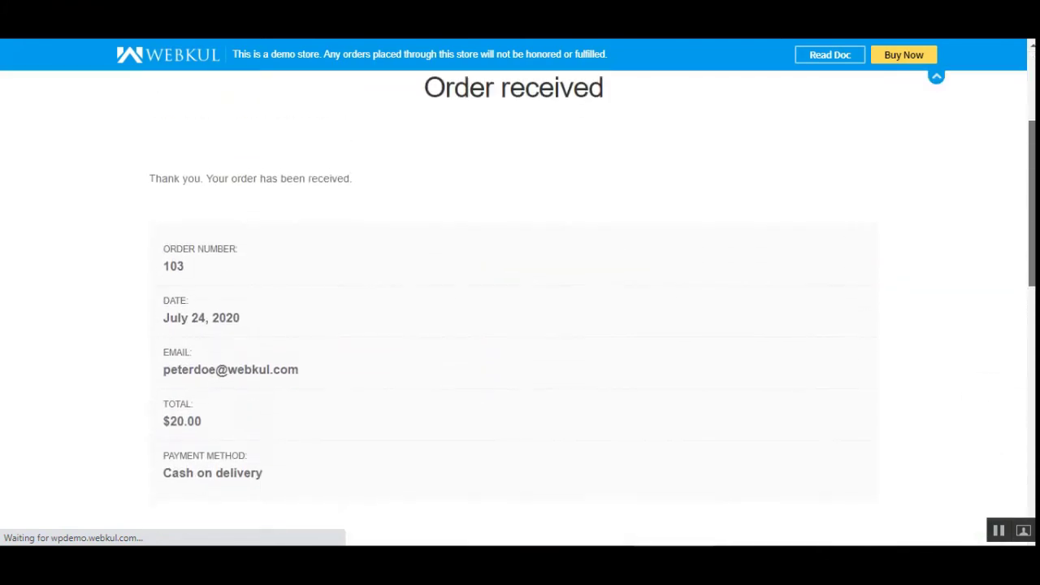
left_click_drag(1030, 290, 1007, 471)
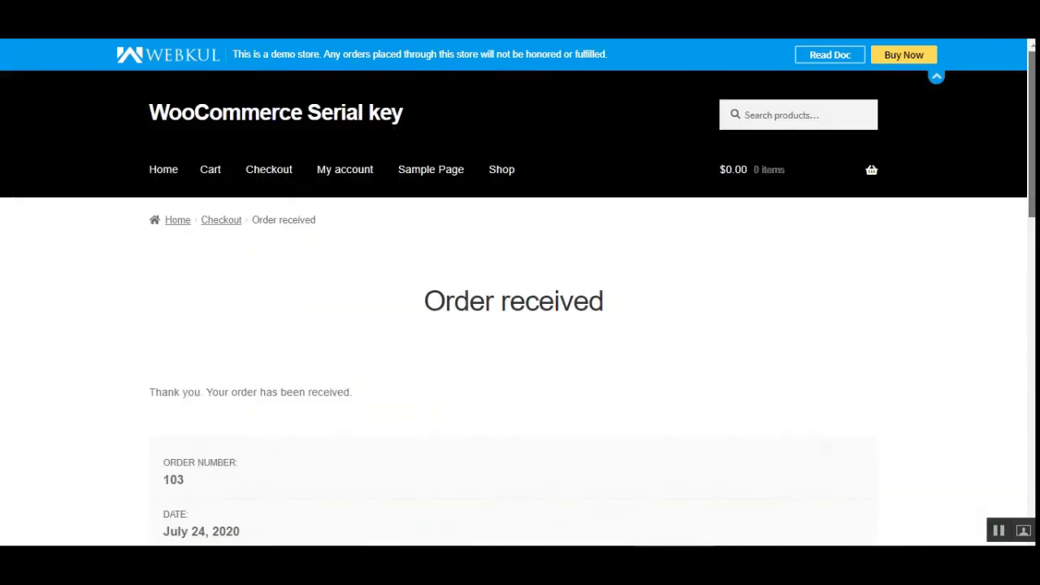
left_click(333, 182)
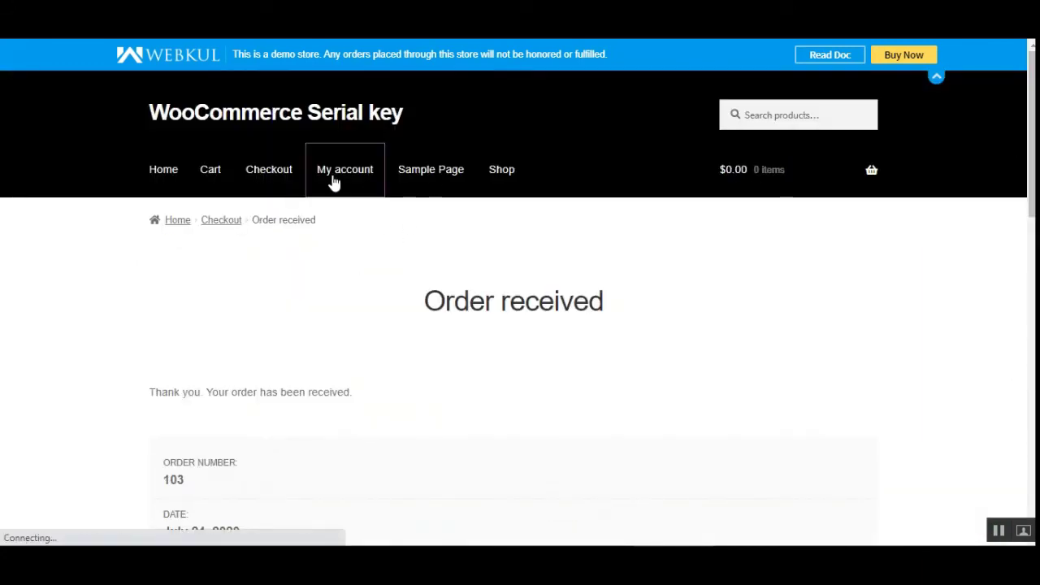
scroll(315, 355, "down", 3)
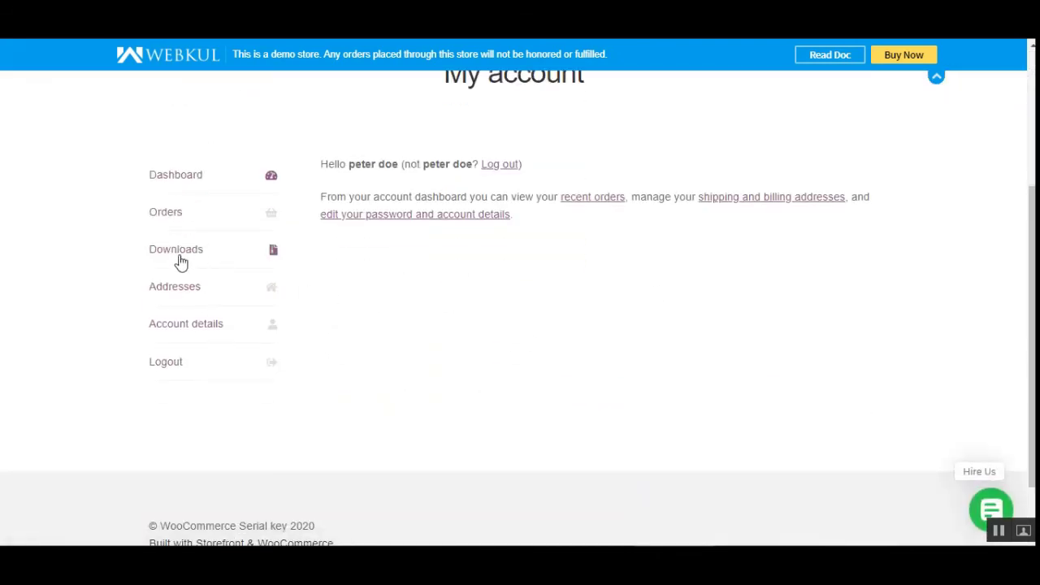
left_click(165, 212)
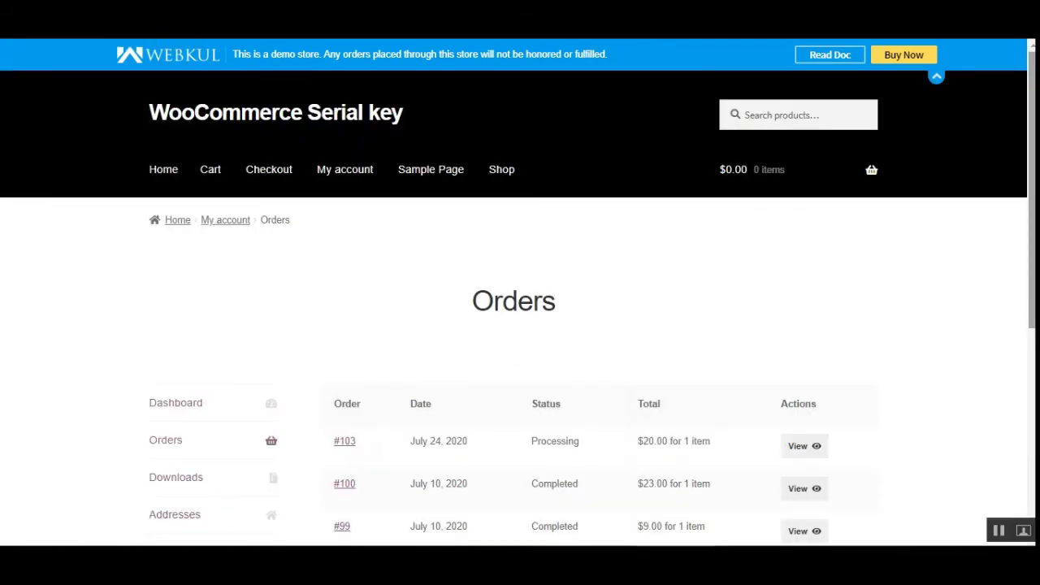
Open the newest order, placed on July 24, 2020, and examine its status, order details and addresses.
scroll(379, 374, "down", 2)
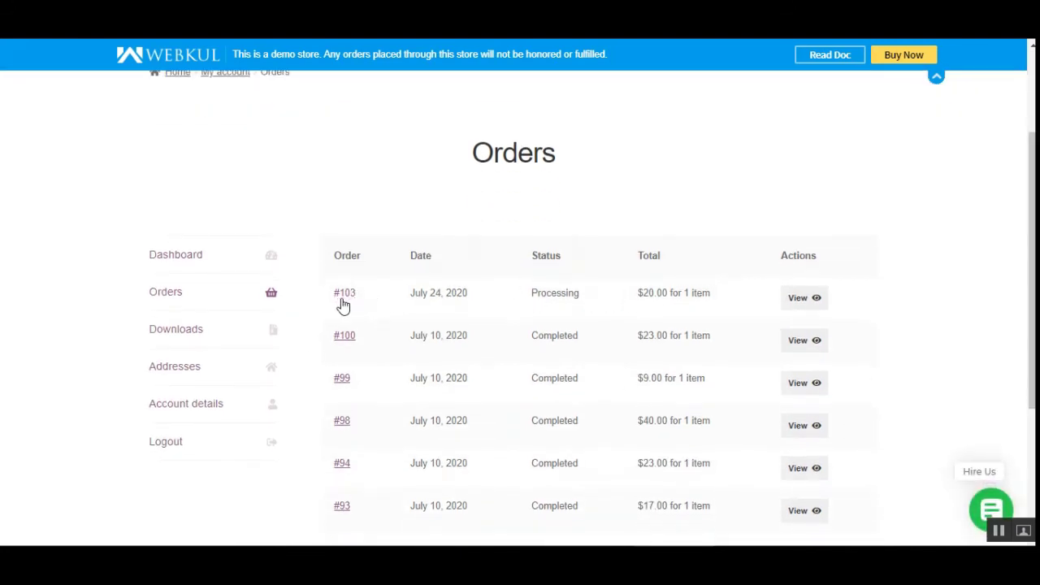
left_click(804, 300)
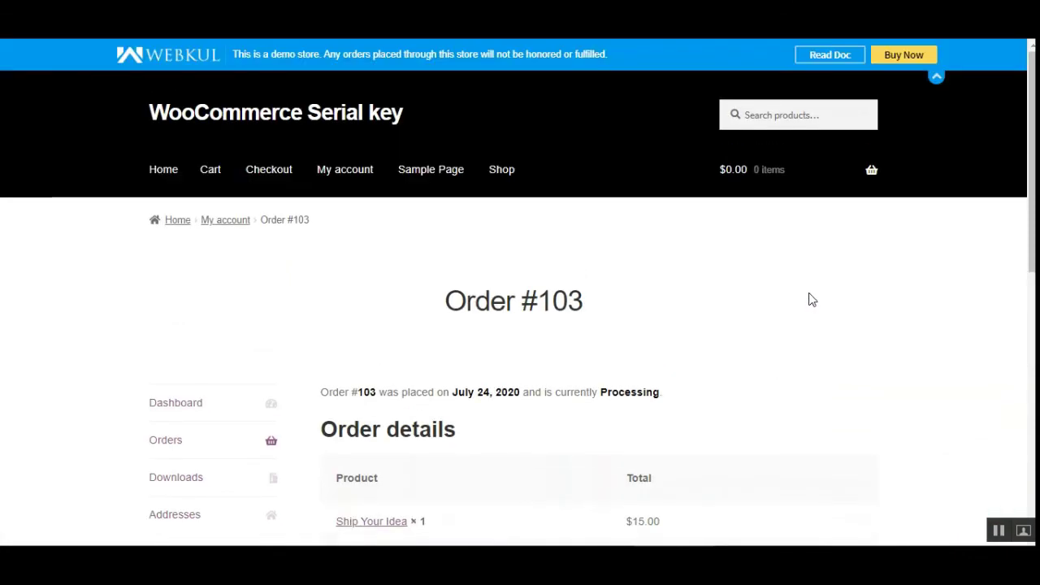
scroll(807, 301, "down", 1)
left_click_drag(1035, 198, 1034, 275)
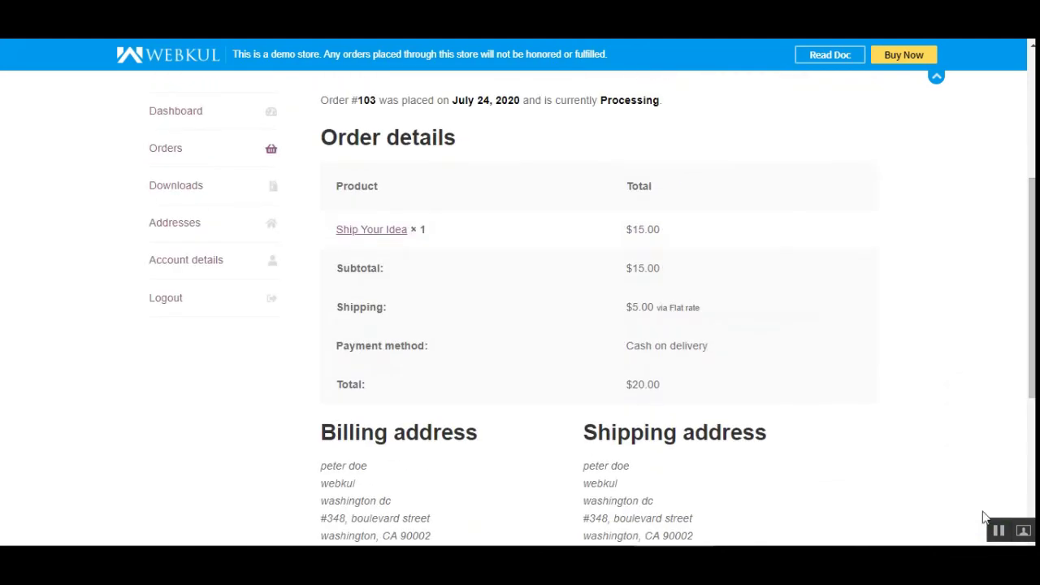